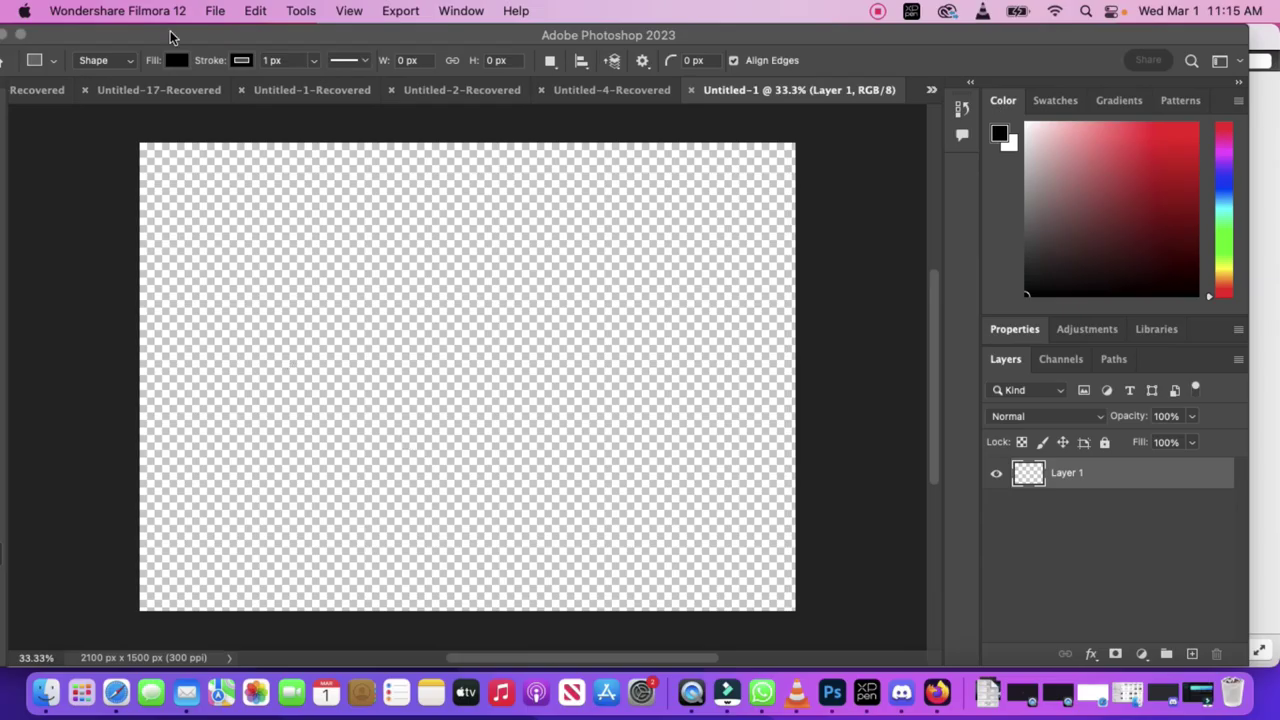
# Step: Draw a tall 284x700 px black rectangle as the traffic light body
pyautogui.click(170, 37)
pyautogui.rightClick(19, 557)
pyautogui.click(78, 553)
pyautogui.moveTo(283, 246); pyautogui.dragTo(369, 465)
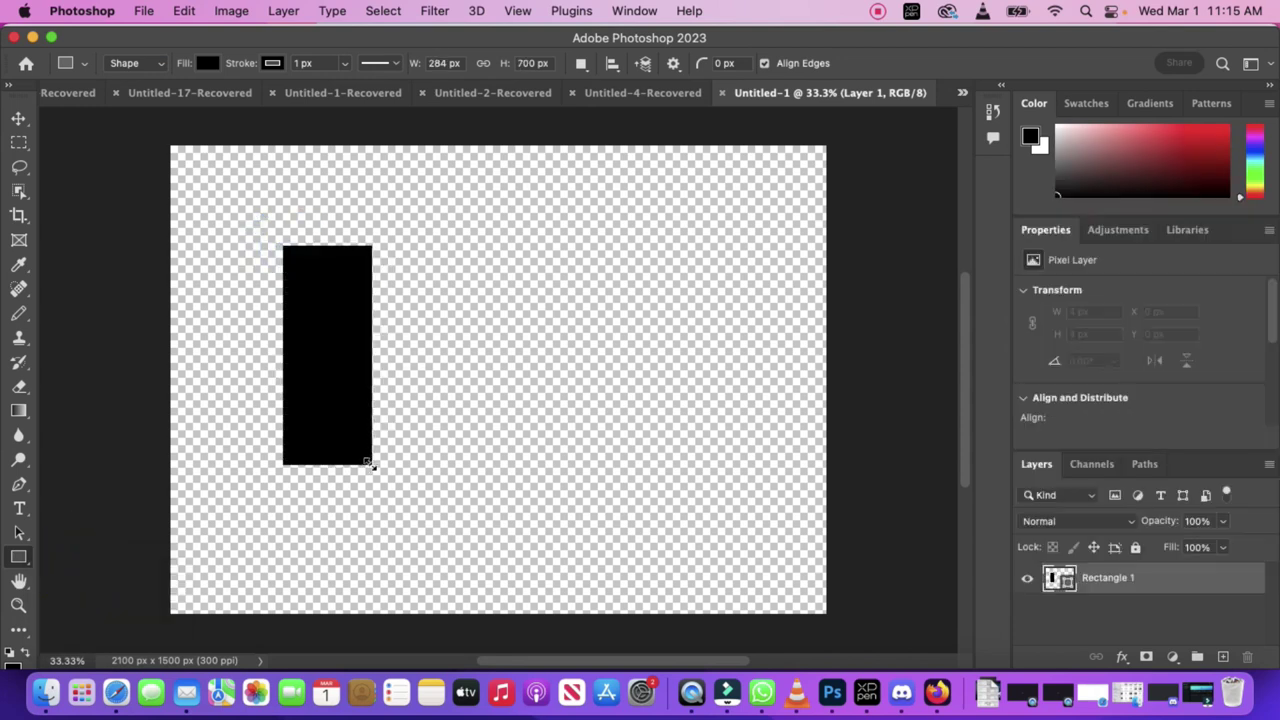
# Step: Add a small black ellipse capping the rectangle's top edge, then deselect it
pyautogui.rightClick(27, 563)
pyautogui.click(80, 572)
pyautogui.moveTo(303, 258); pyautogui.dragTo(346, 235)
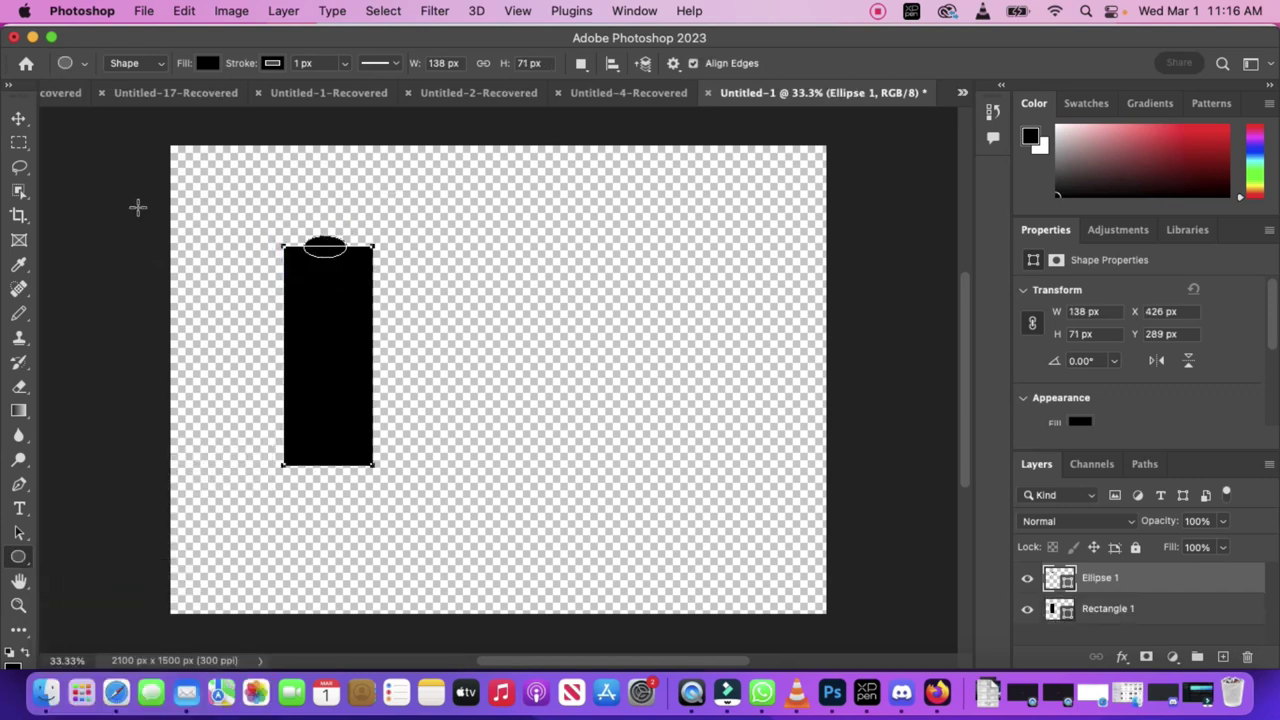
pyautogui.click(18, 119)
pyautogui.click(395, 292)
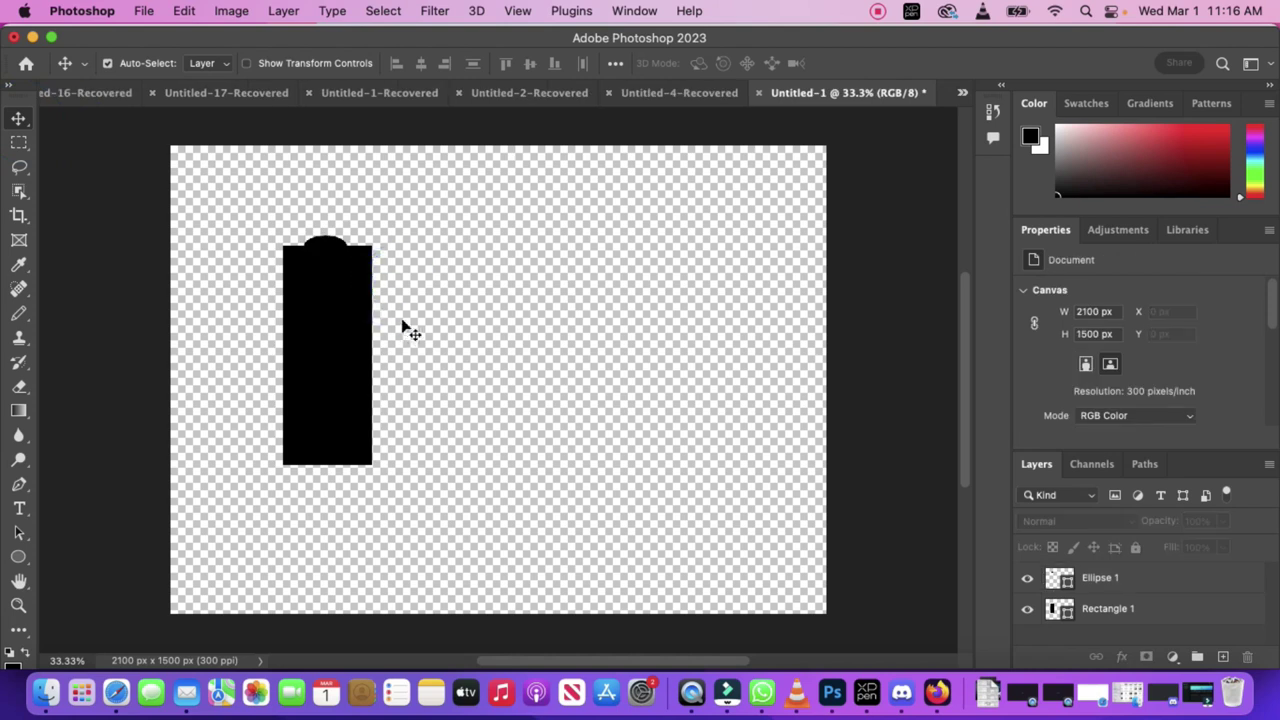
# Step: Draw a circle for the top light inside the body and fill it red
pyautogui.click(18, 557)
pyautogui.click(80, 575)
pyautogui.moveTo(351, 266); pyautogui.dragTo(293, 316)
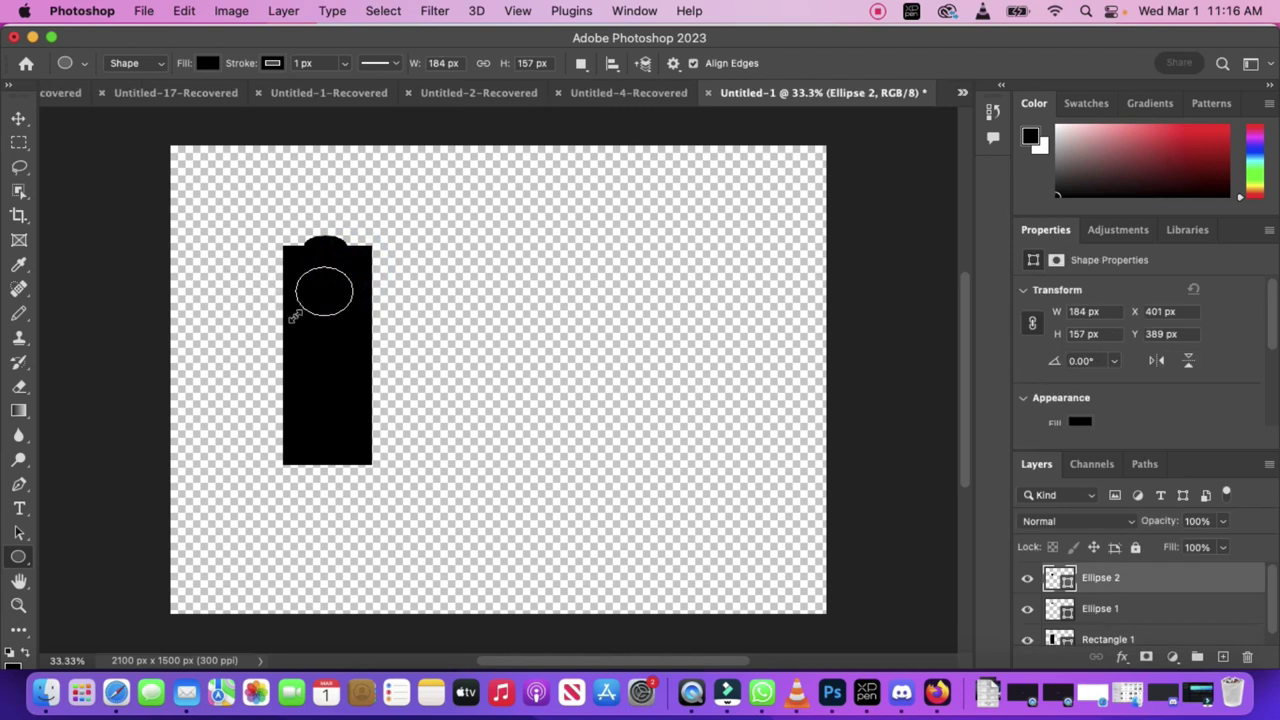
pyautogui.click(1080, 423)
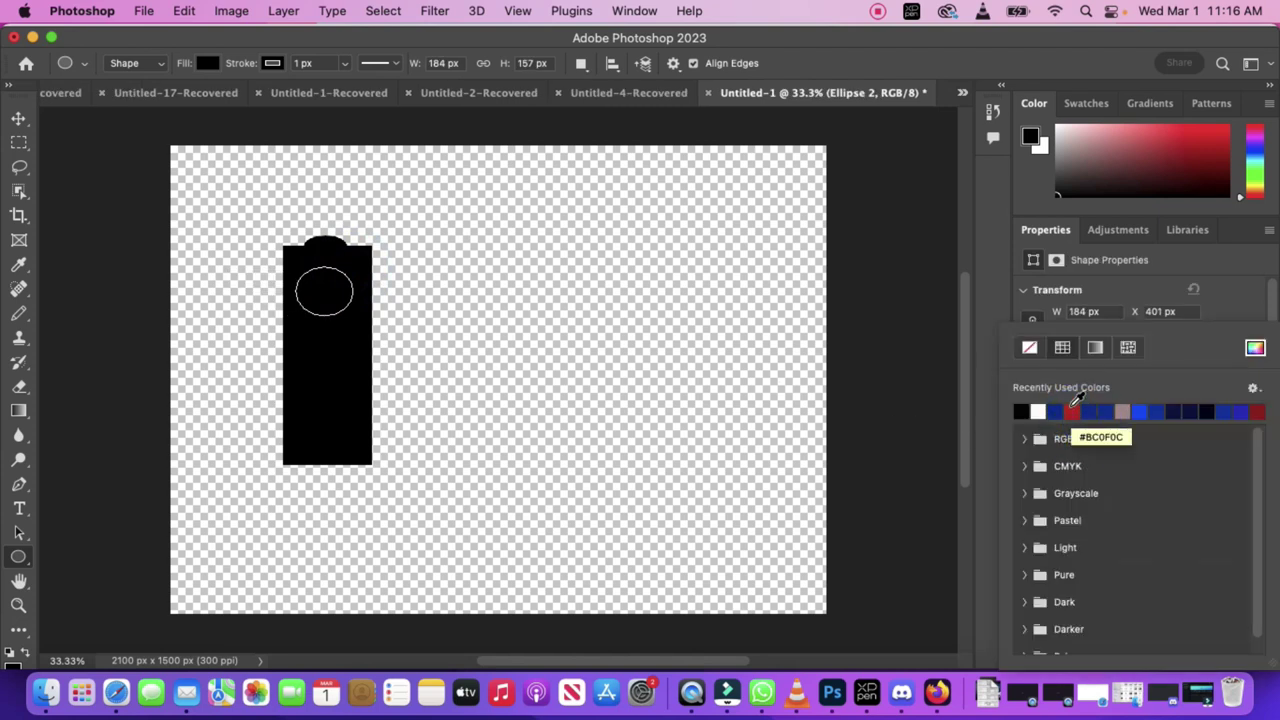
pyautogui.click(1074, 409)
pyautogui.press('v')
pyautogui.click(397, 297)
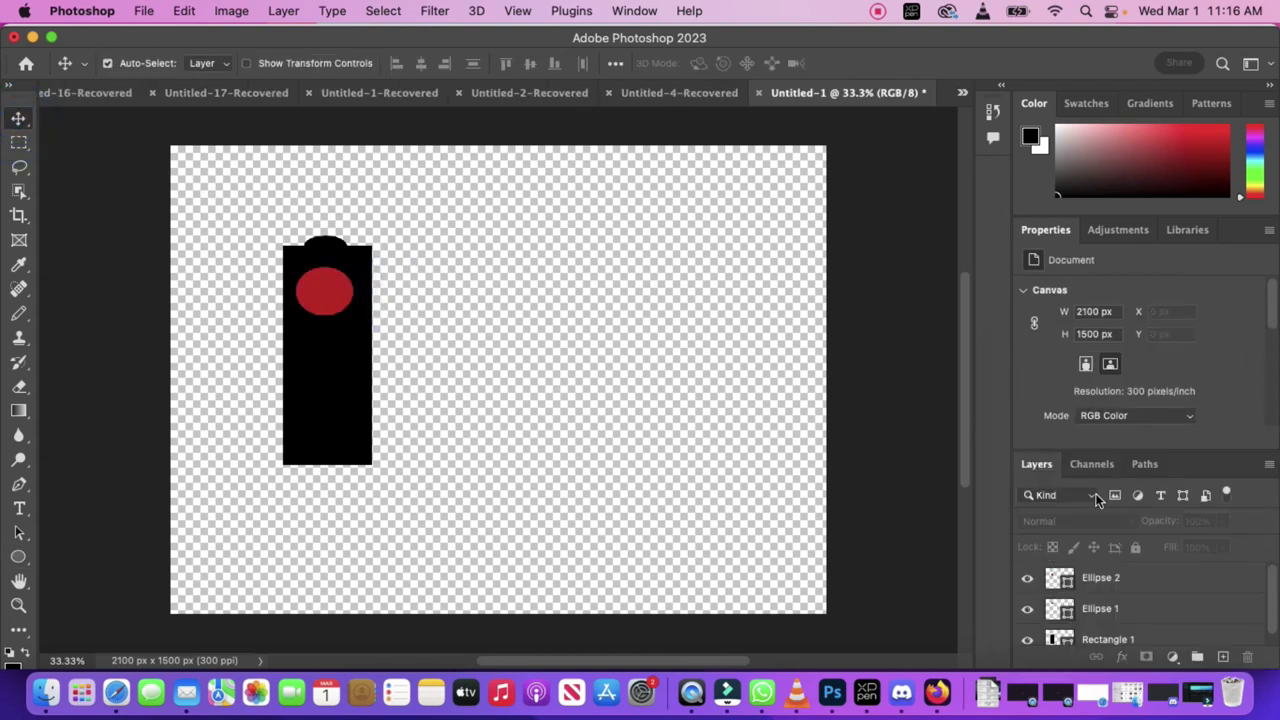
# Step: Draw a second red light beneath the top one
pyautogui.press('u')
pyautogui.moveTo(353, 333)
pyautogui.mouseDown()
pyautogui.moveTo(302, 357)
pyautogui.moveTo(293, 387)
pyautogui.mouseUp()
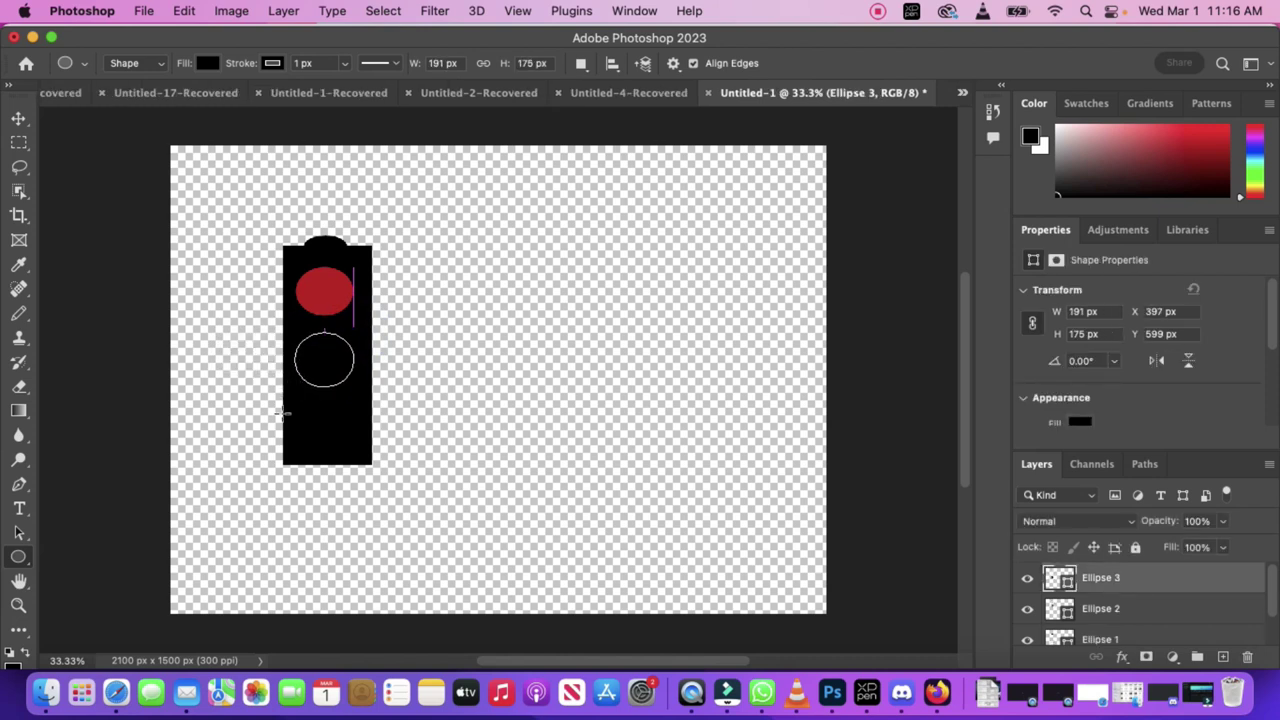
pyautogui.click(1085, 423)
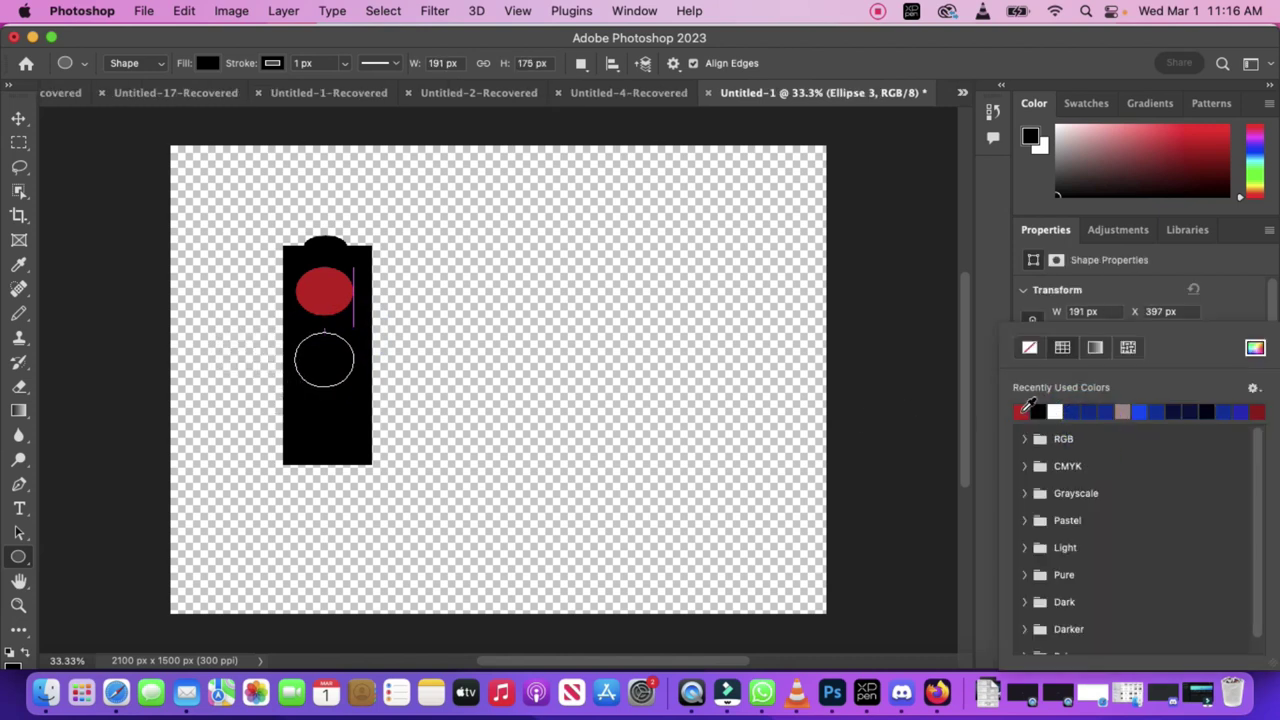
pyautogui.click(1022, 411)
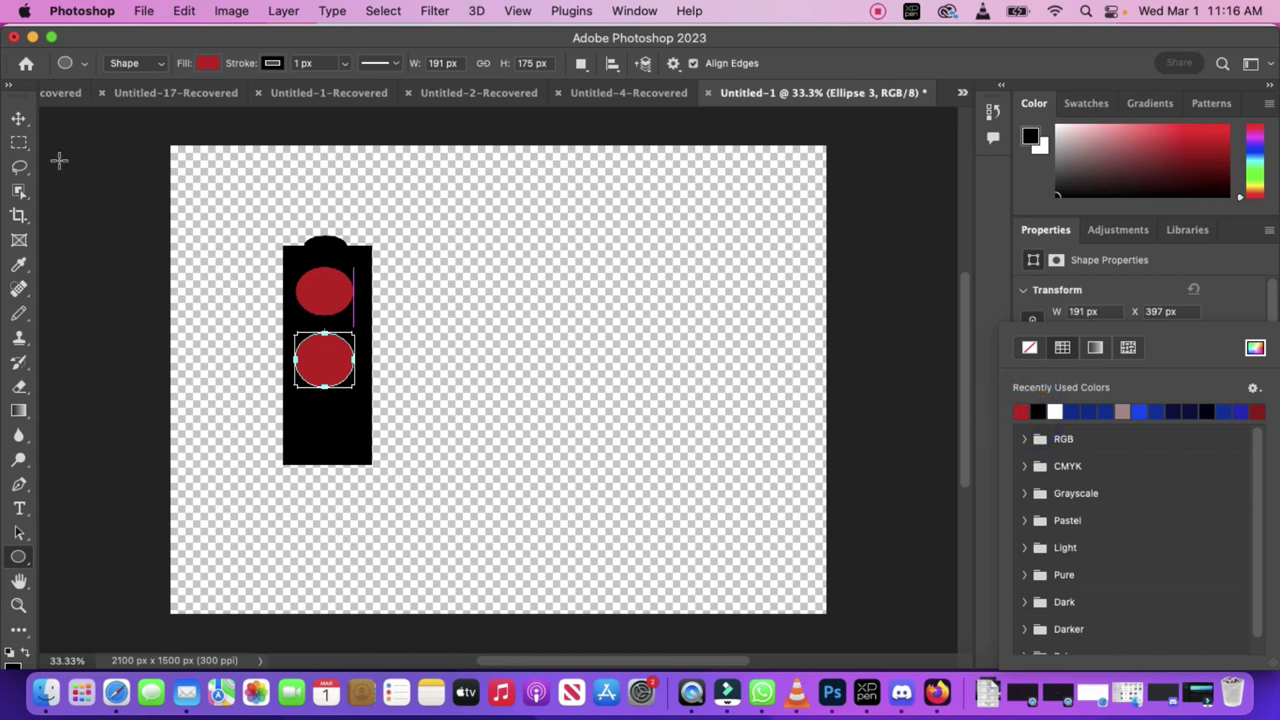
pyautogui.click(18, 118)
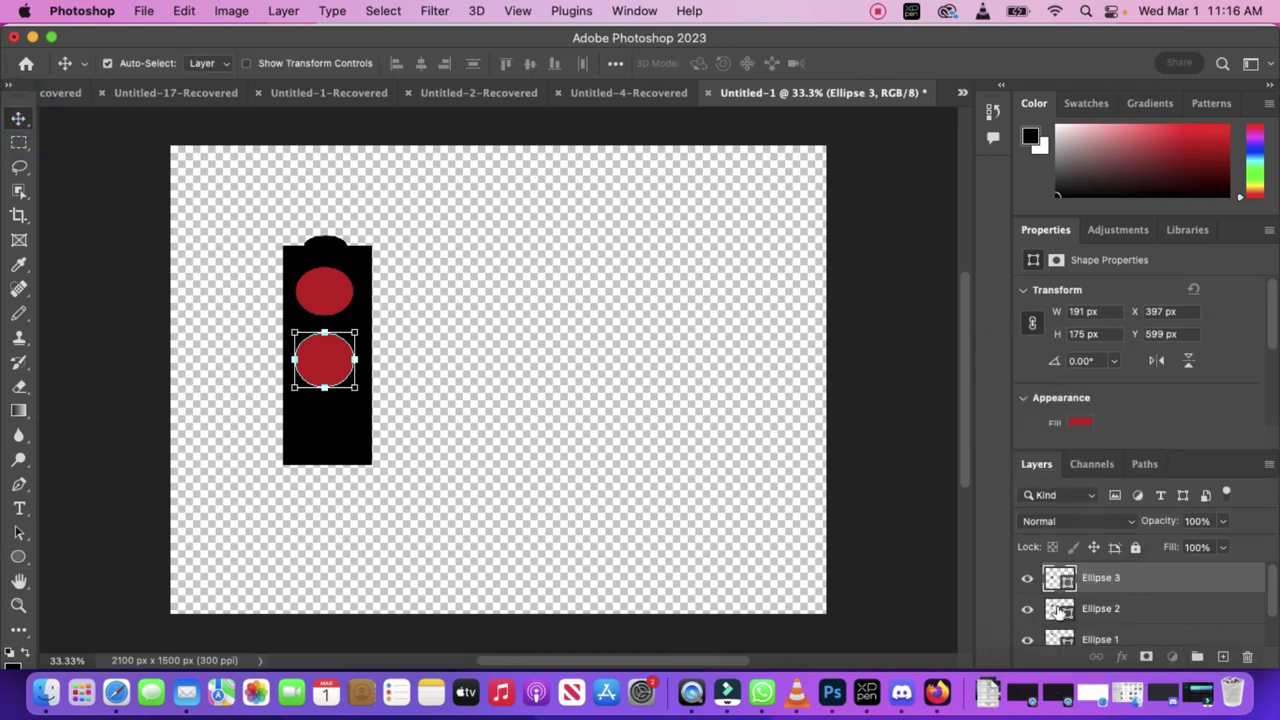
# Step: Recolour the top light green through its layer thumbnail's Color Picker
pyautogui.doubleClick(1059, 609)
pyautogui.click(658, 377)
pyautogui.click(609, 232)
pyautogui.click(622, 302)
pyautogui.click(795, 203)
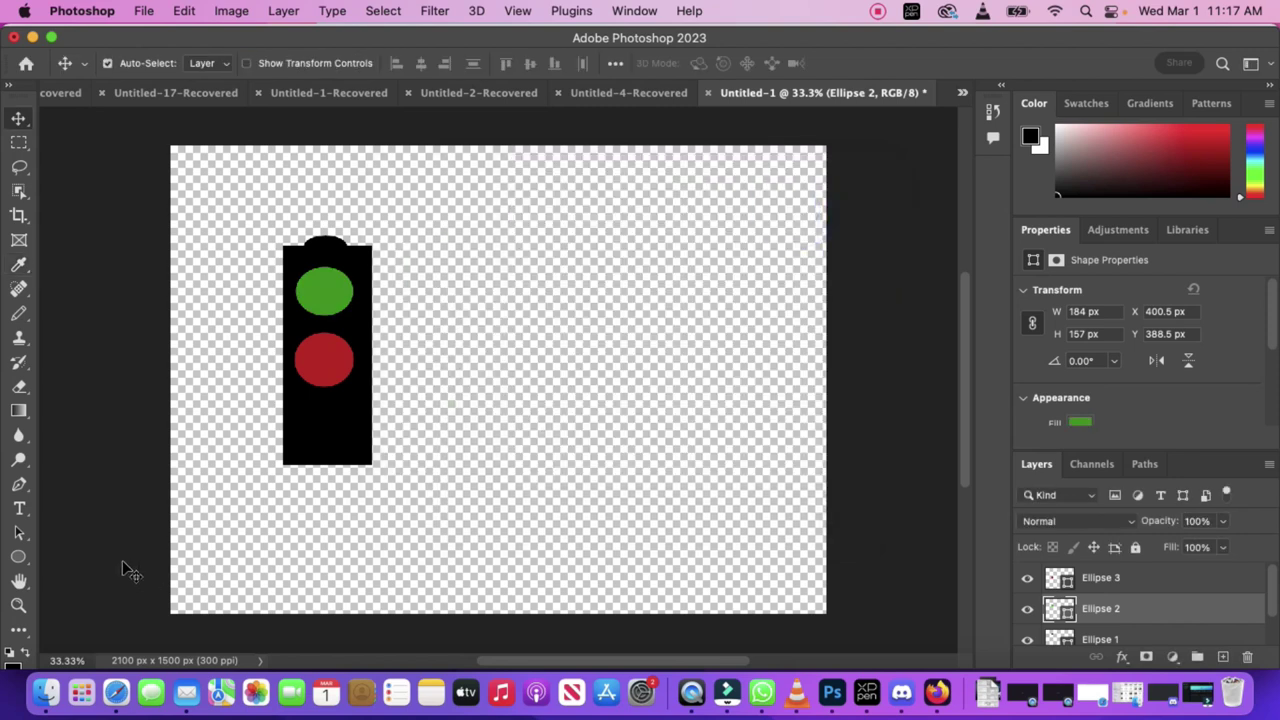
# Step: Draw a third light at the bottom of the body, aligned under the others
pyautogui.click(18, 556)
pyautogui.moveTo(347, 408); pyautogui.dragTo(283, 460)
pyautogui.click(18, 118)
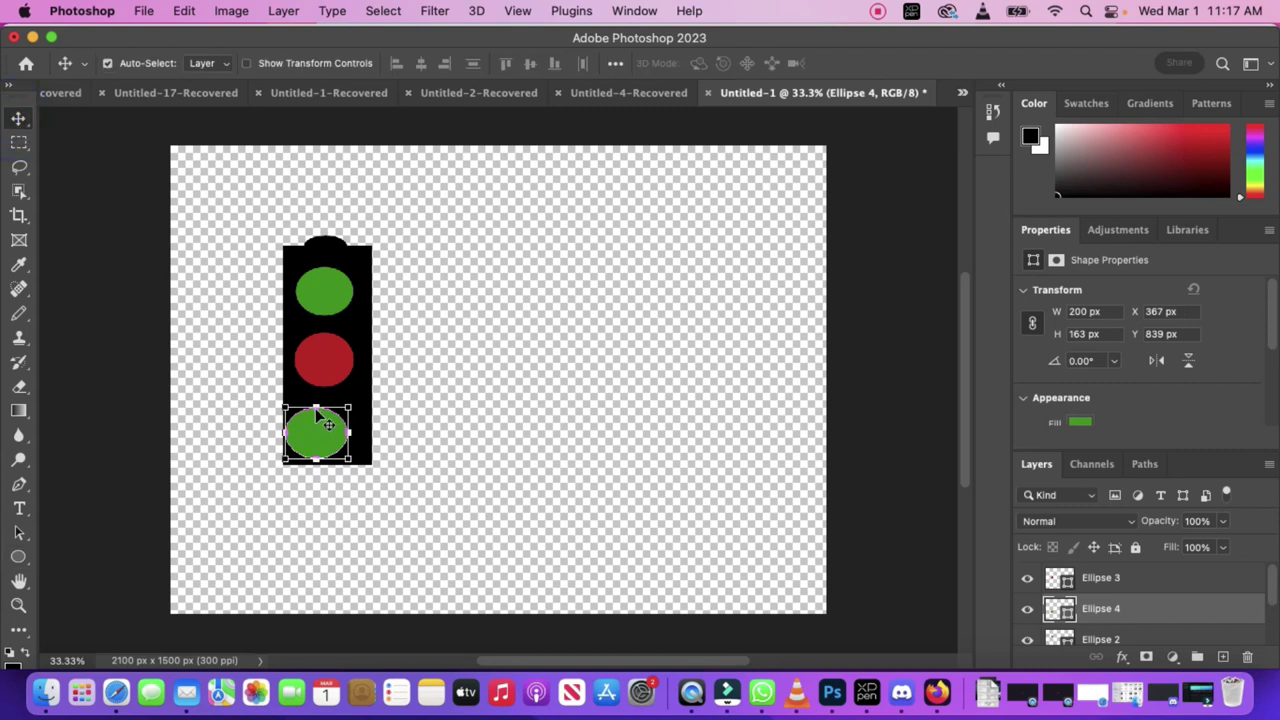
pyautogui.moveTo(330, 420); pyautogui.dragTo(329, 419)
pyautogui.moveTo(348, 448); pyautogui.dragTo(327, 426)
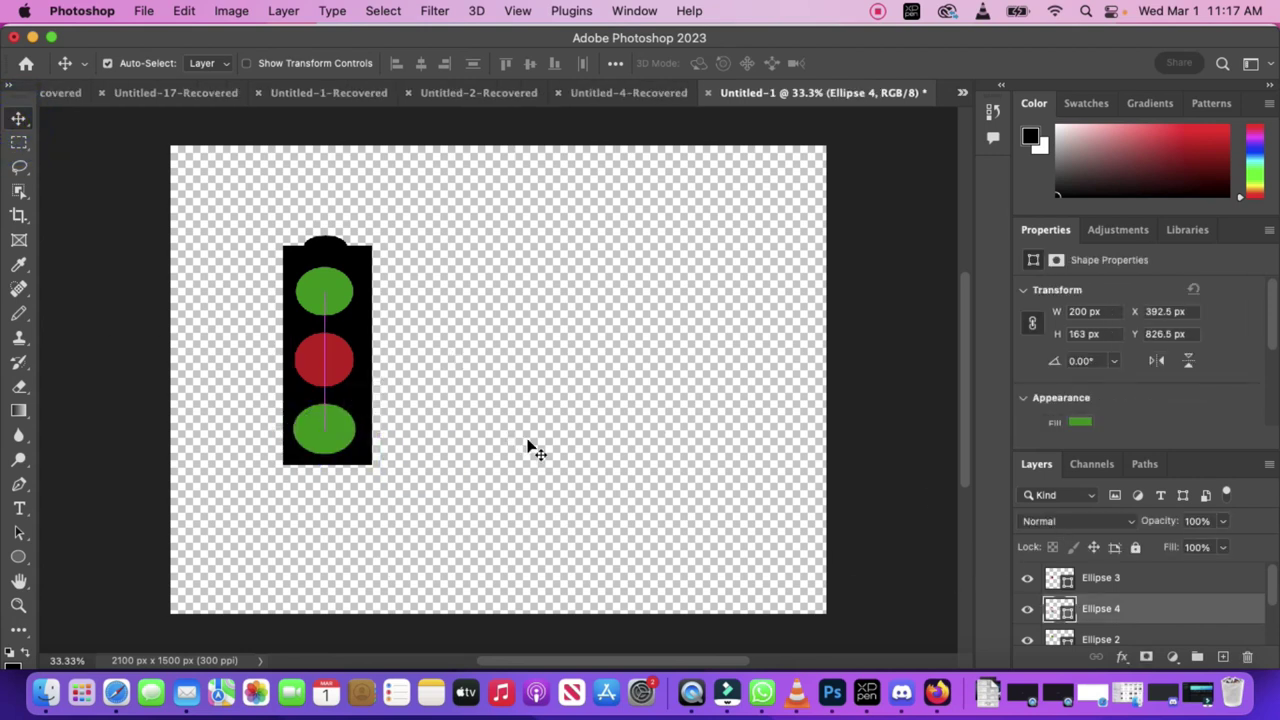
# Step: Fill the bottom light (Ellipse 4) bright yellow #e4c724 in the Color Picker
pyautogui.click(1073, 422)
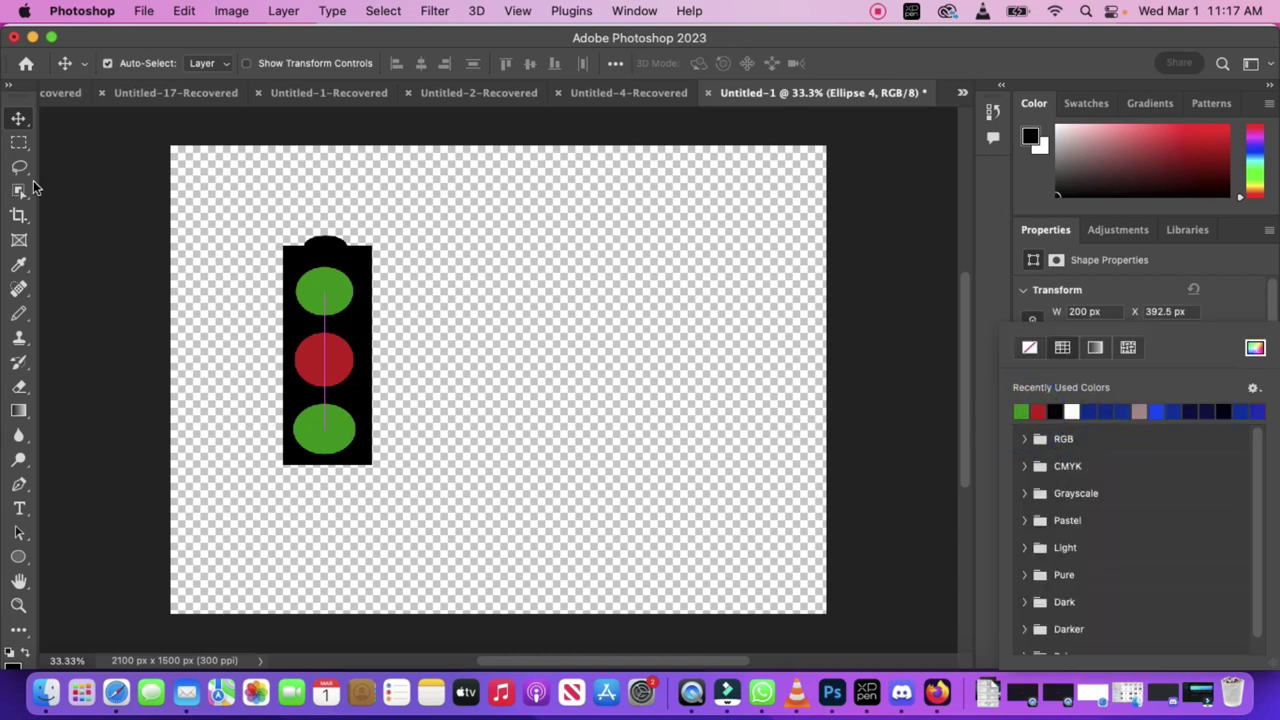
pyautogui.click(19, 118)
pyautogui.click(1027, 639)
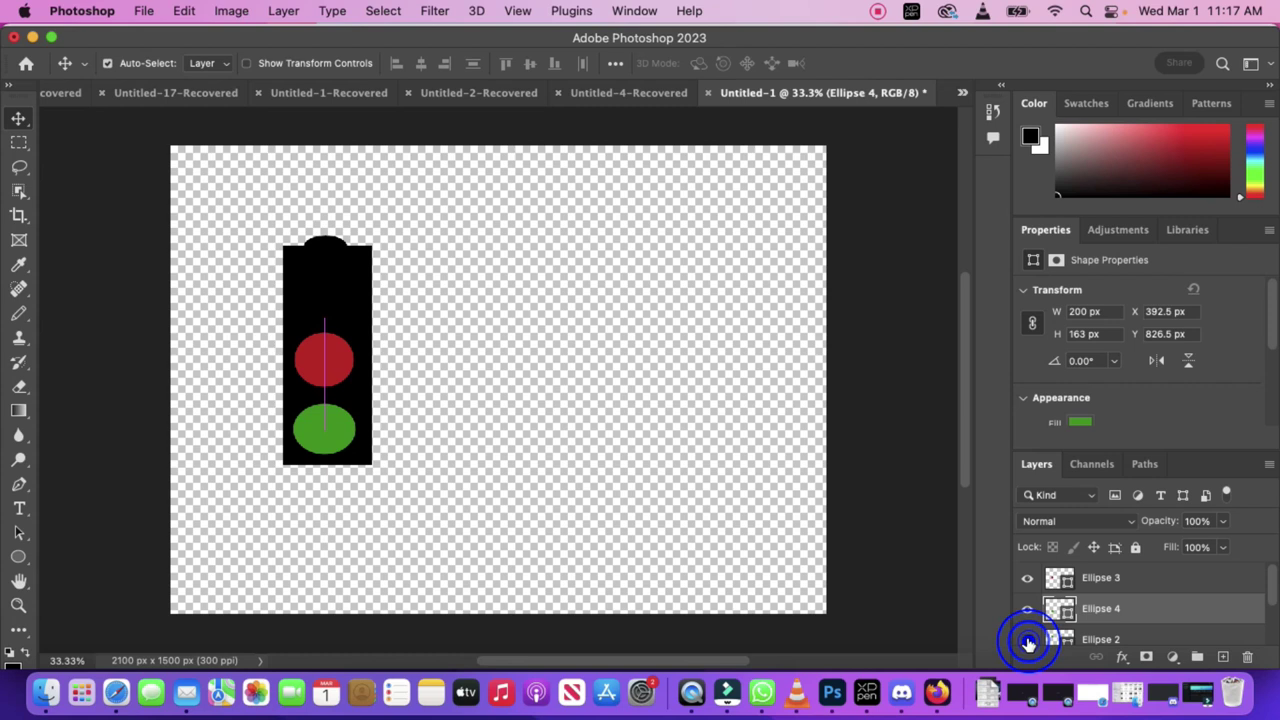
pyautogui.click(1027, 608)
pyautogui.doubleClick(1059, 608)
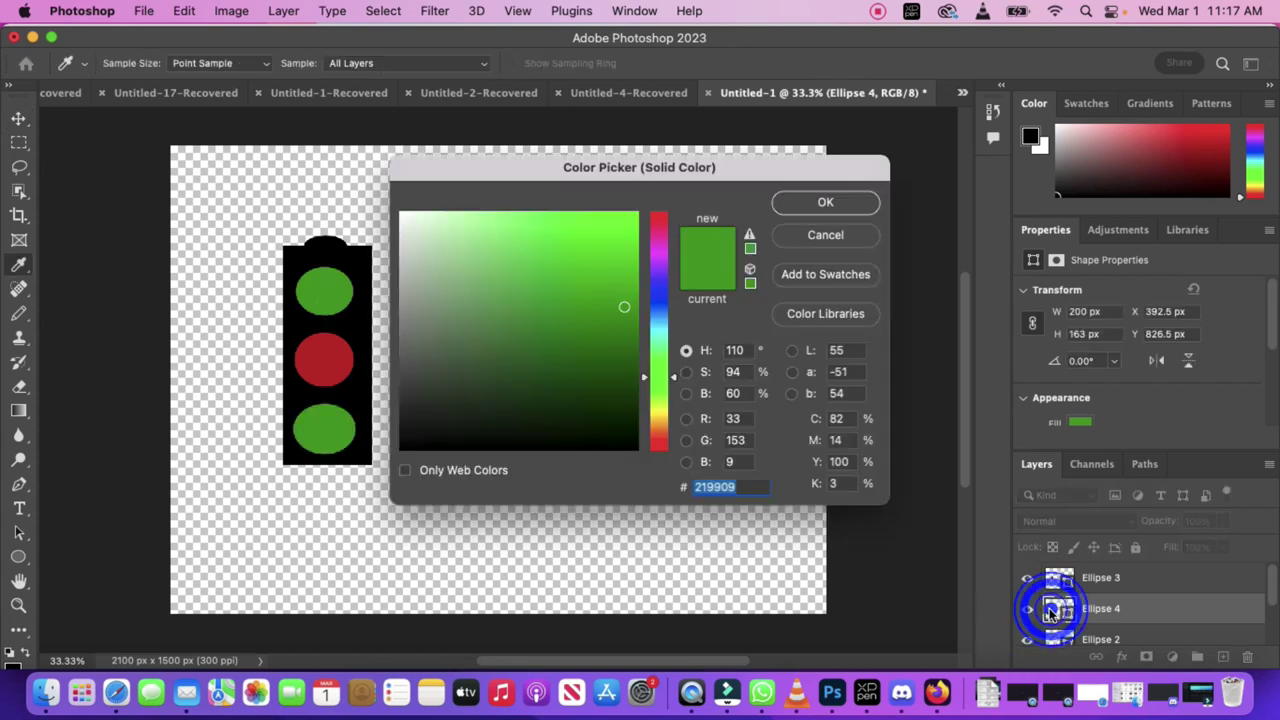
pyautogui.click(659, 417)
pyautogui.click(511, 220)
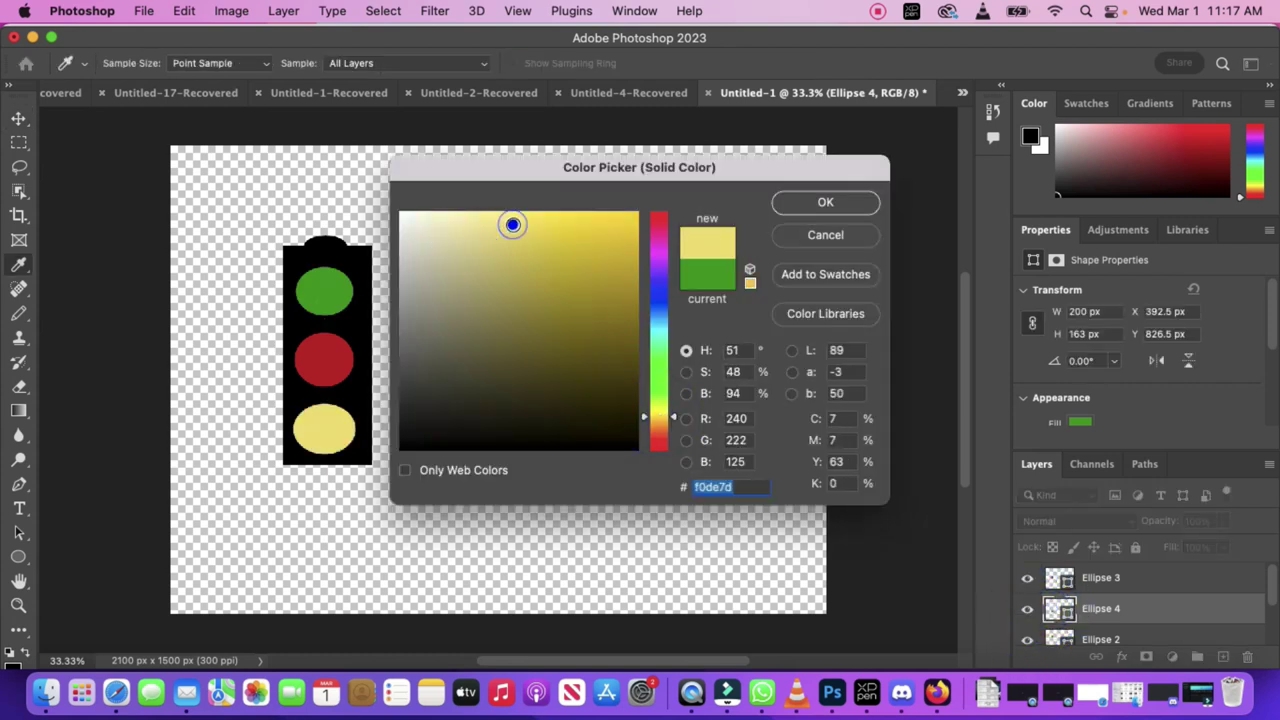
pyautogui.click(606, 239)
pyautogui.click(609, 271)
pyautogui.click(601, 237)
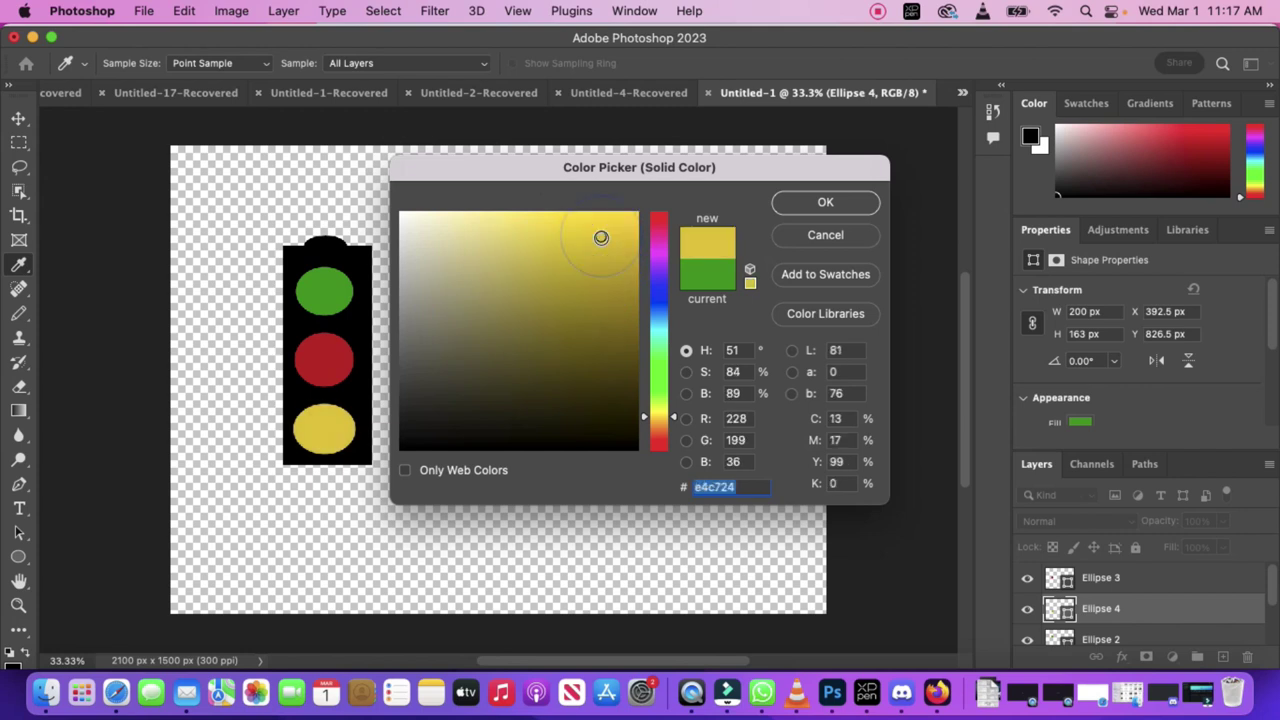
pyautogui.click(822, 203)
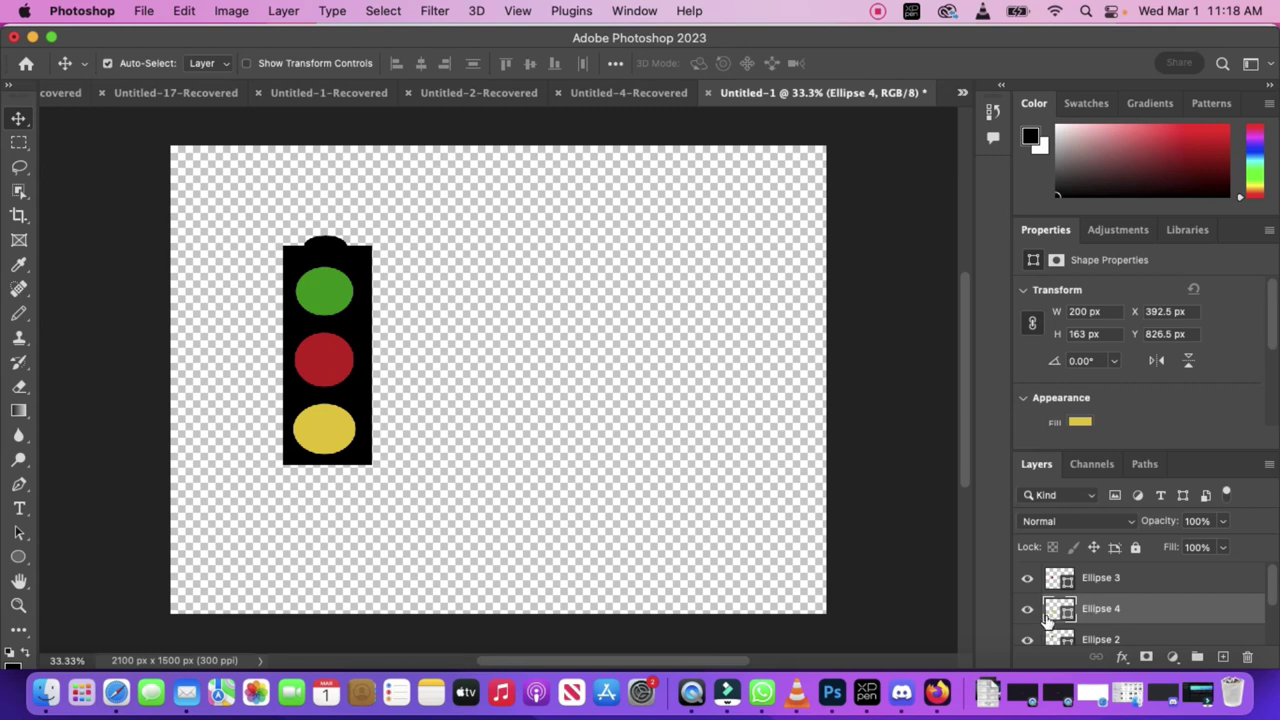
pyautogui.doubleClick(1050, 612)
# Step: Try a Lighten-blended drop shadow on the bottom light, then remove it
pyautogui.click(816, 204)
pyautogui.click(1122, 657)
pyautogui.click(1135, 615)
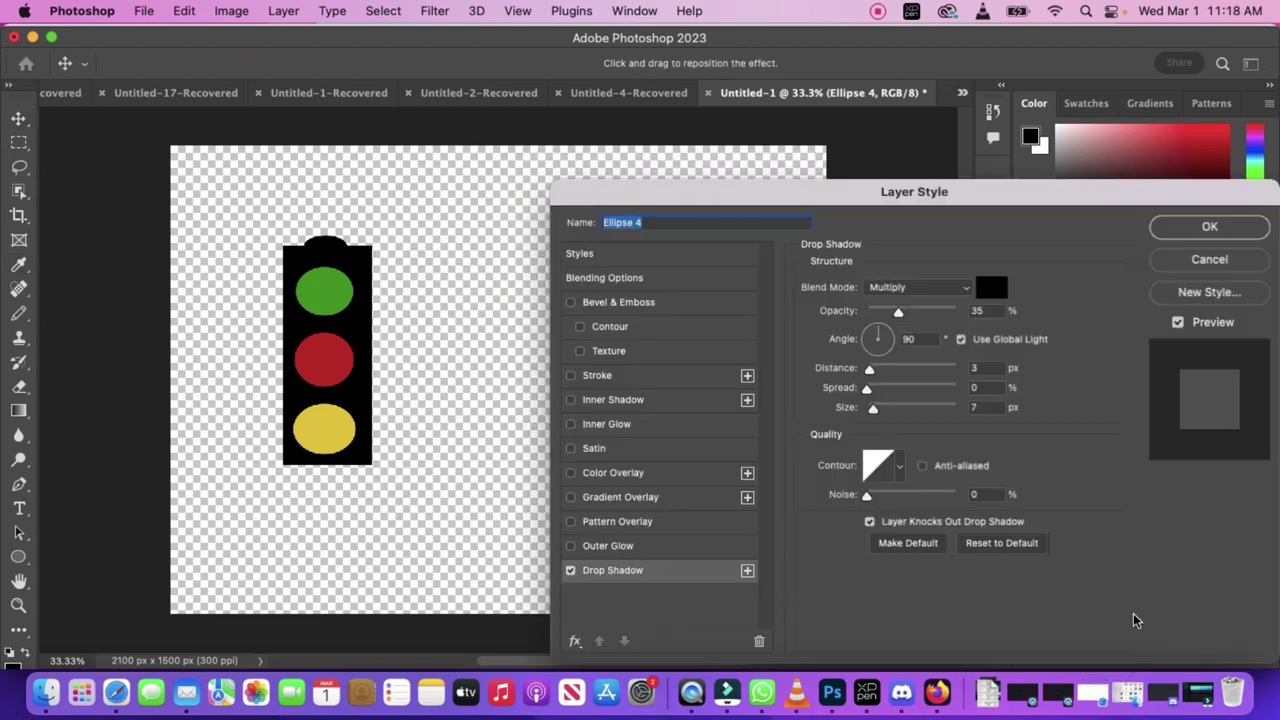
pyautogui.click(955, 287)
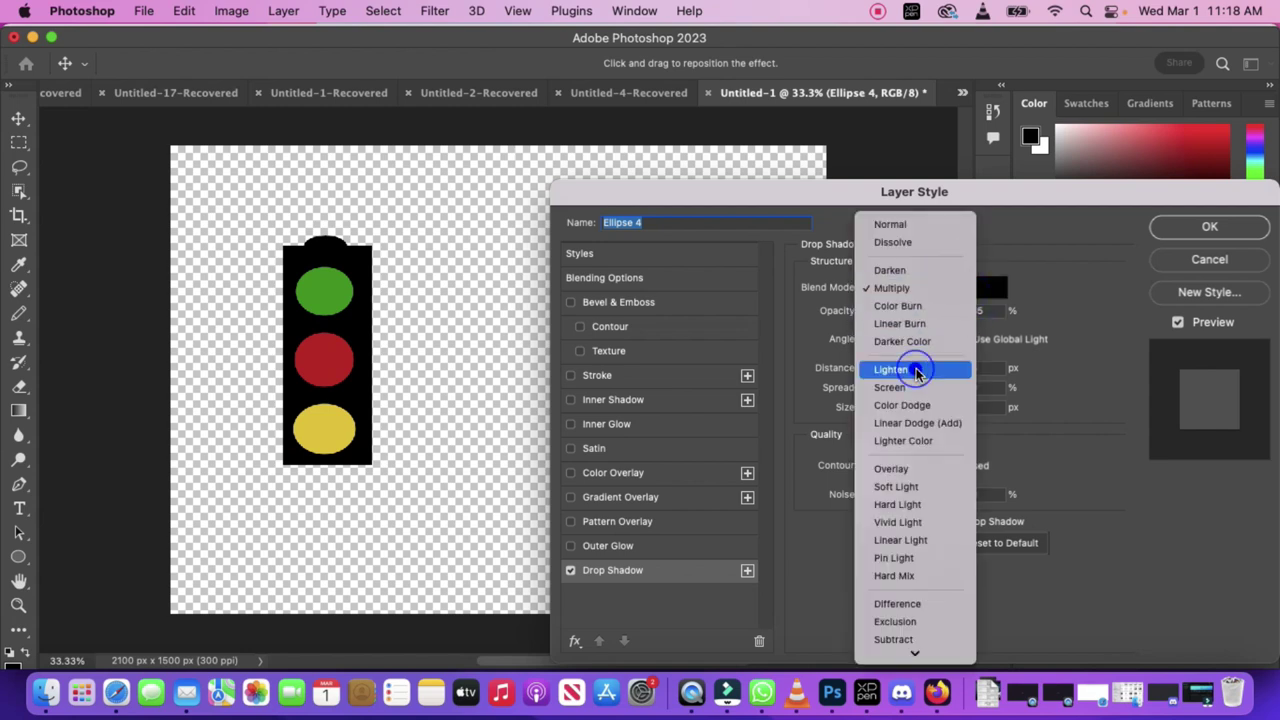
pyautogui.click(915, 369)
pyautogui.click(958, 295)
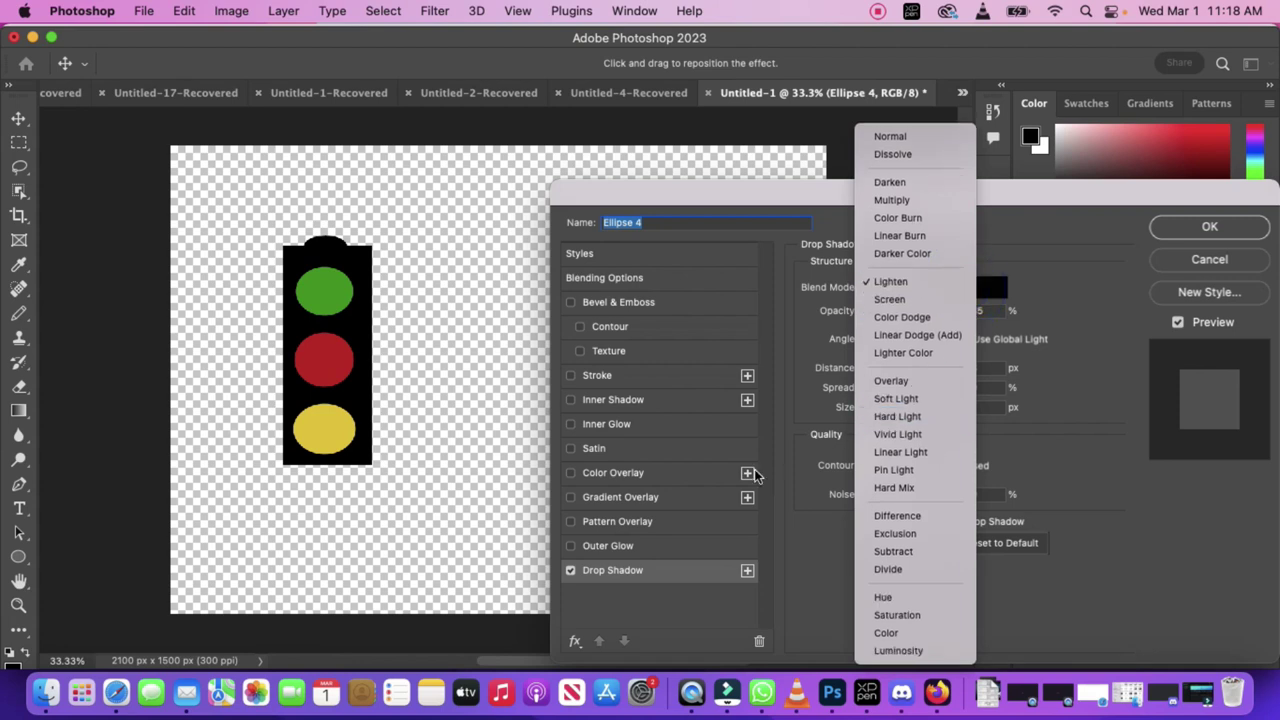
pyautogui.click(571, 426)
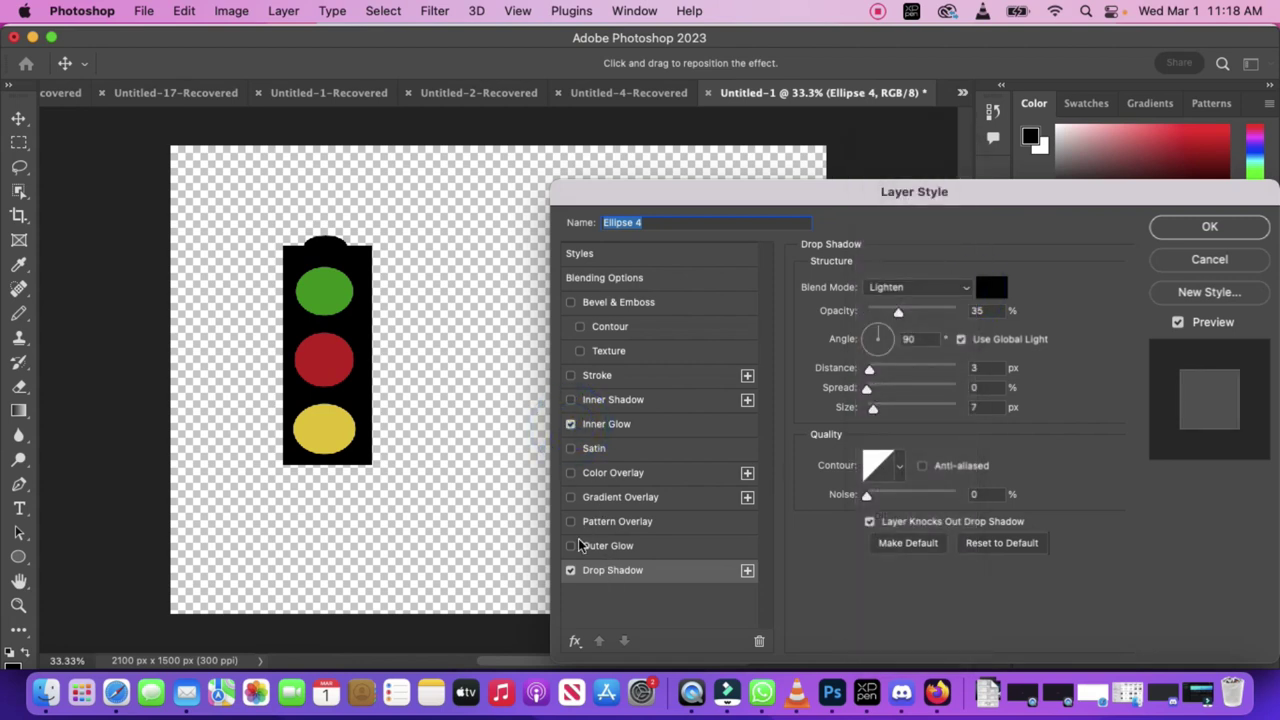
pyautogui.click(571, 571)
# Step: Enable Inner Shadow instead and sample a muted green from the top light
pyautogui.click(624, 424)
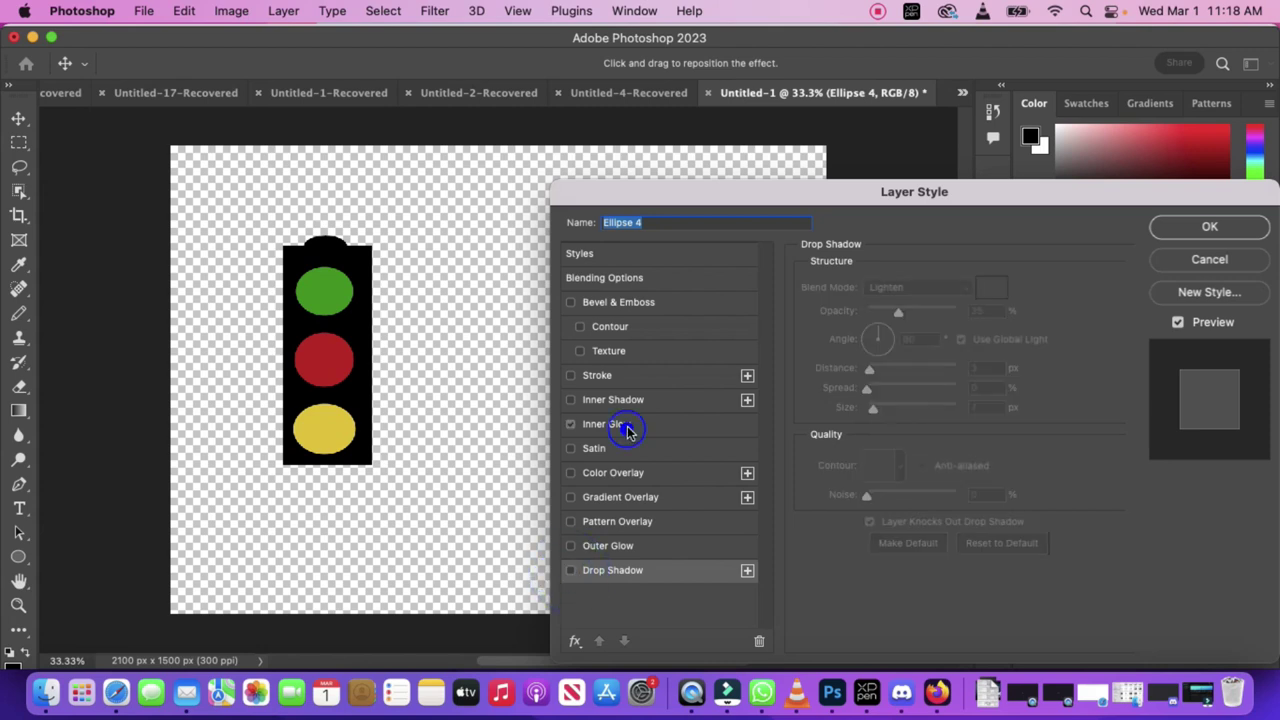
pyautogui.click(571, 400)
pyautogui.click(571, 424)
pyautogui.click(605, 400)
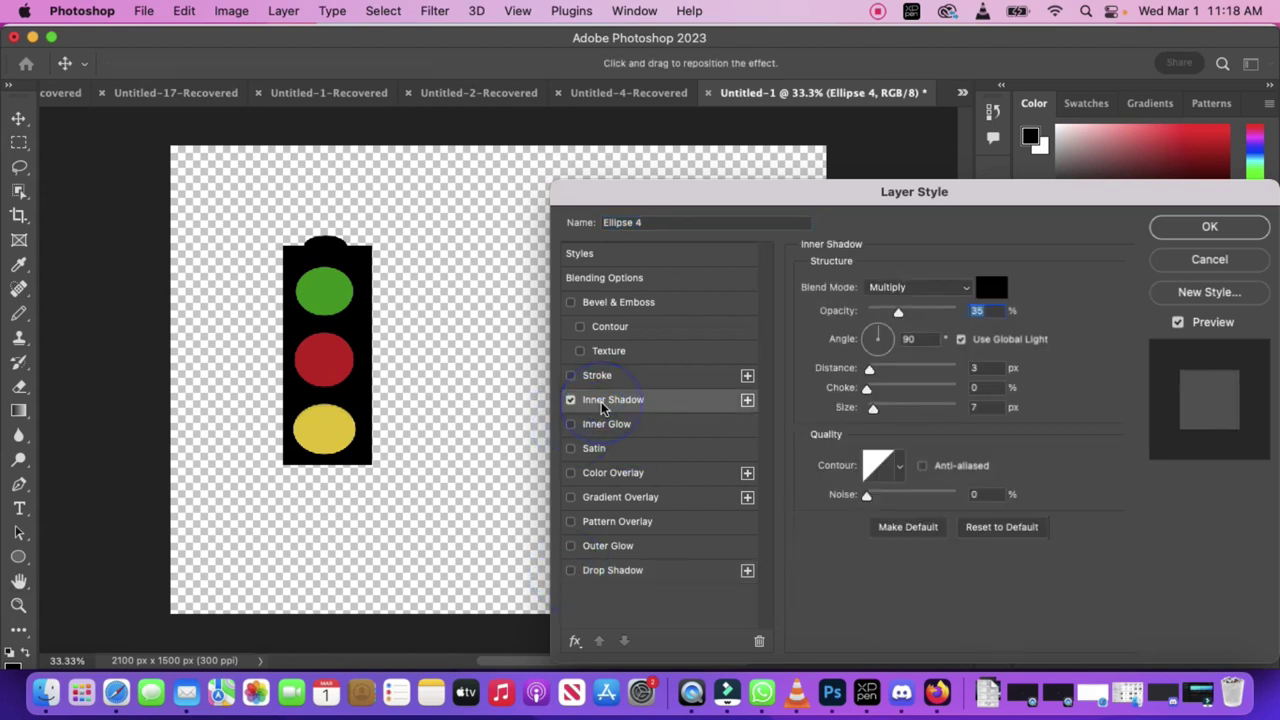
pyautogui.click(991, 287)
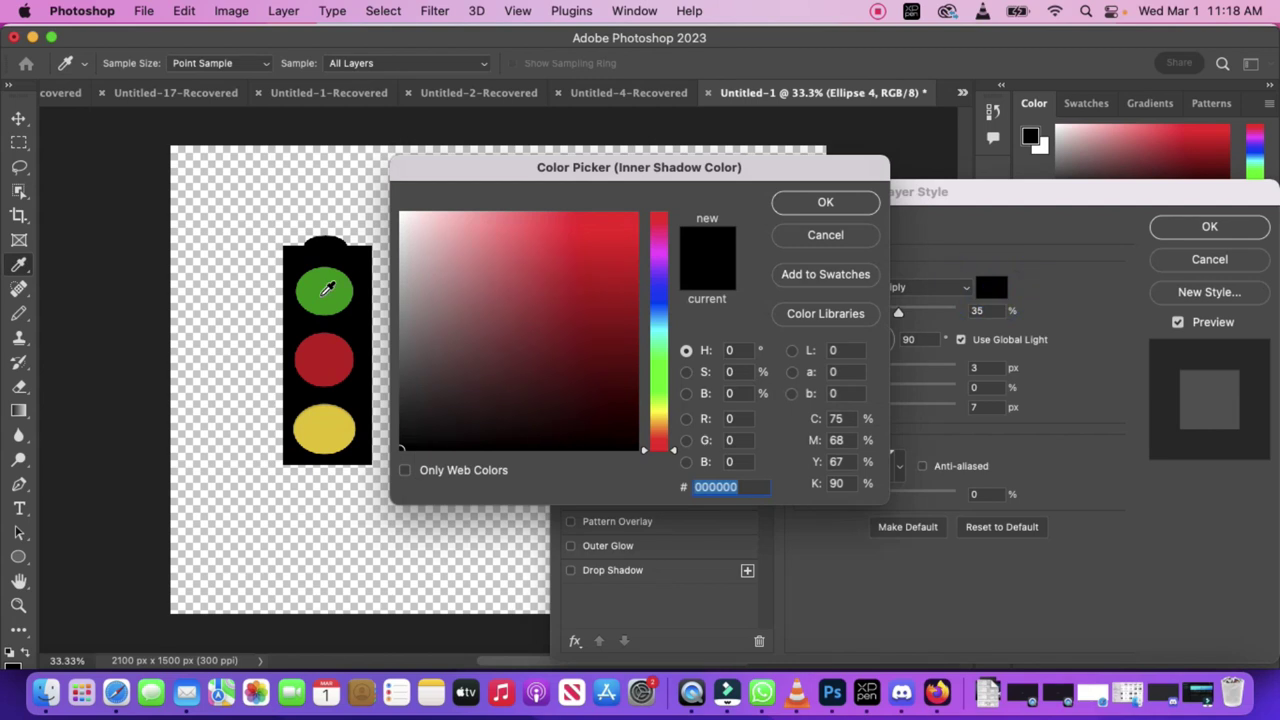
pyautogui.click(326, 289)
pyautogui.moveTo(575, 354); pyautogui.dragTo(608, 434)
pyautogui.click(466, 305)
# Step: Make the inner shadow bright green, larger, at a 166° angle, and apply it
pyautogui.click(609, 217)
pyautogui.click(620, 317)
pyautogui.click(599, 285)
pyautogui.moveTo(599, 285); pyautogui.dragTo(608, 434)
pyautogui.click(575, 434)
pyautogui.click(599, 269)
pyautogui.click(800, 204)
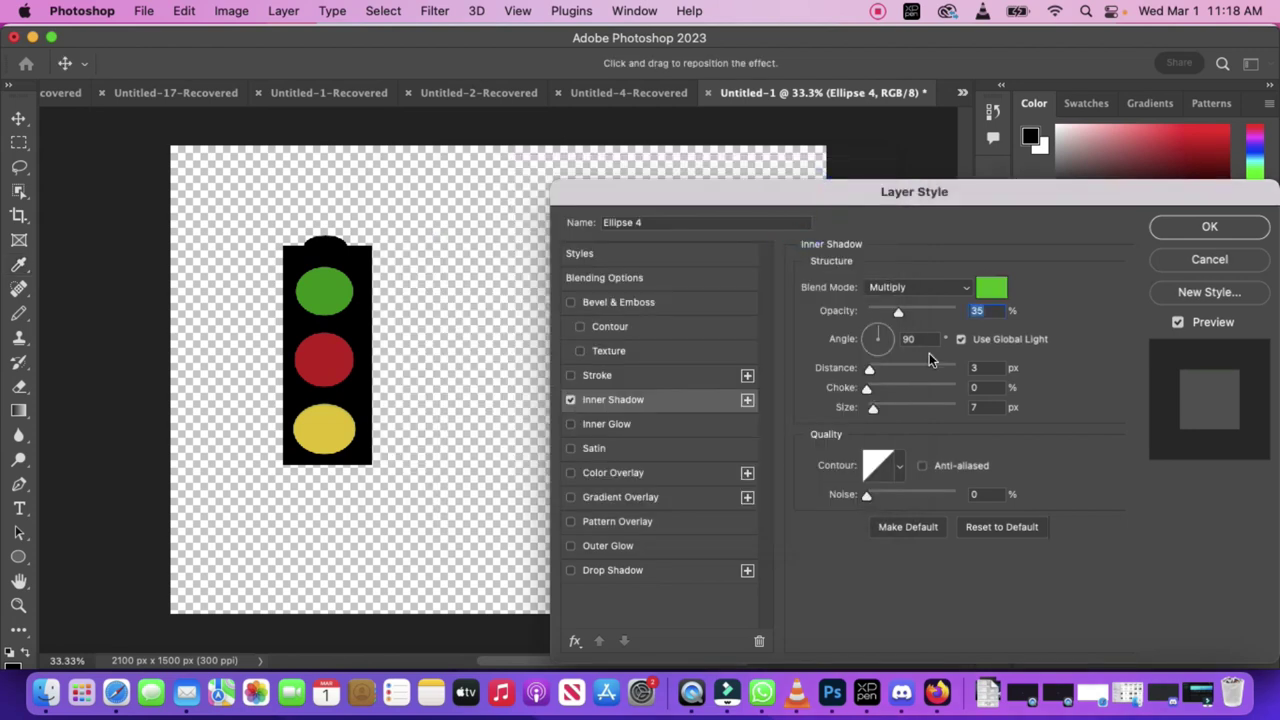
pyautogui.moveTo(886, 416)
pyautogui.mouseDown()
pyautogui.moveTo(900, 411)
pyautogui.moveTo(888, 388)
pyautogui.mouseUp()
pyautogui.moveTo(883, 342)
pyautogui.mouseDown()
pyautogui.moveTo(864, 337)
pyautogui.moveTo(926, 388)
pyautogui.moveTo(904, 417)
pyautogui.moveTo(937, 422)
pyautogui.mouseUp()
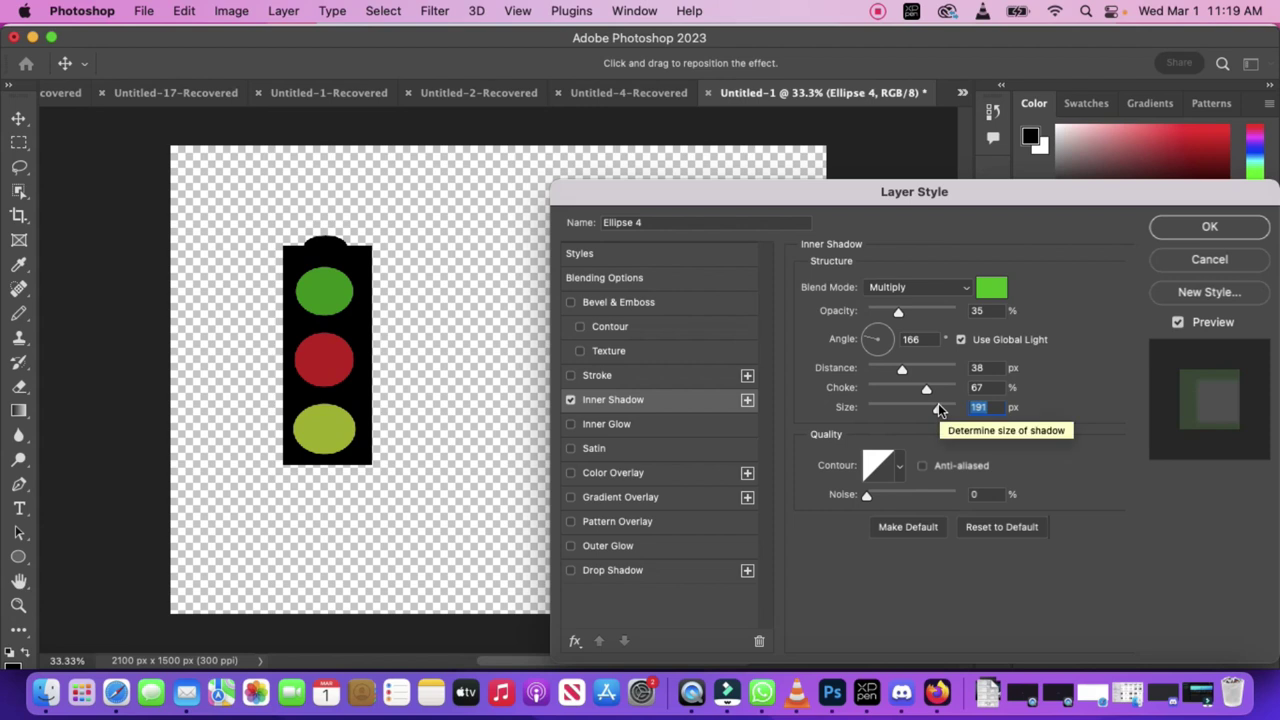
pyautogui.click(1197, 231)
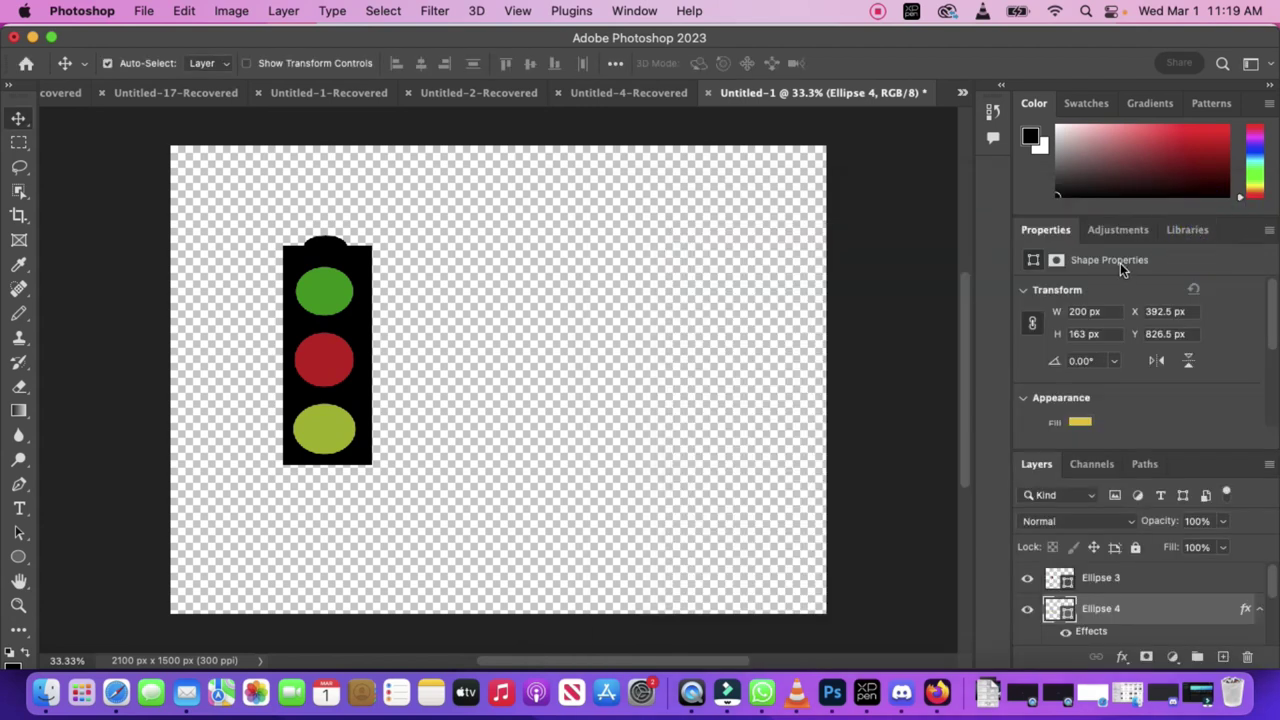
# Step: Rasterize the yellow light's shape layer by painting on it with the Brush
pyautogui.click(19, 362)
pyautogui.click(20, 386)
pyautogui.click(19, 313)
pyautogui.click(72, 308)
pyautogui.click(215, 230)
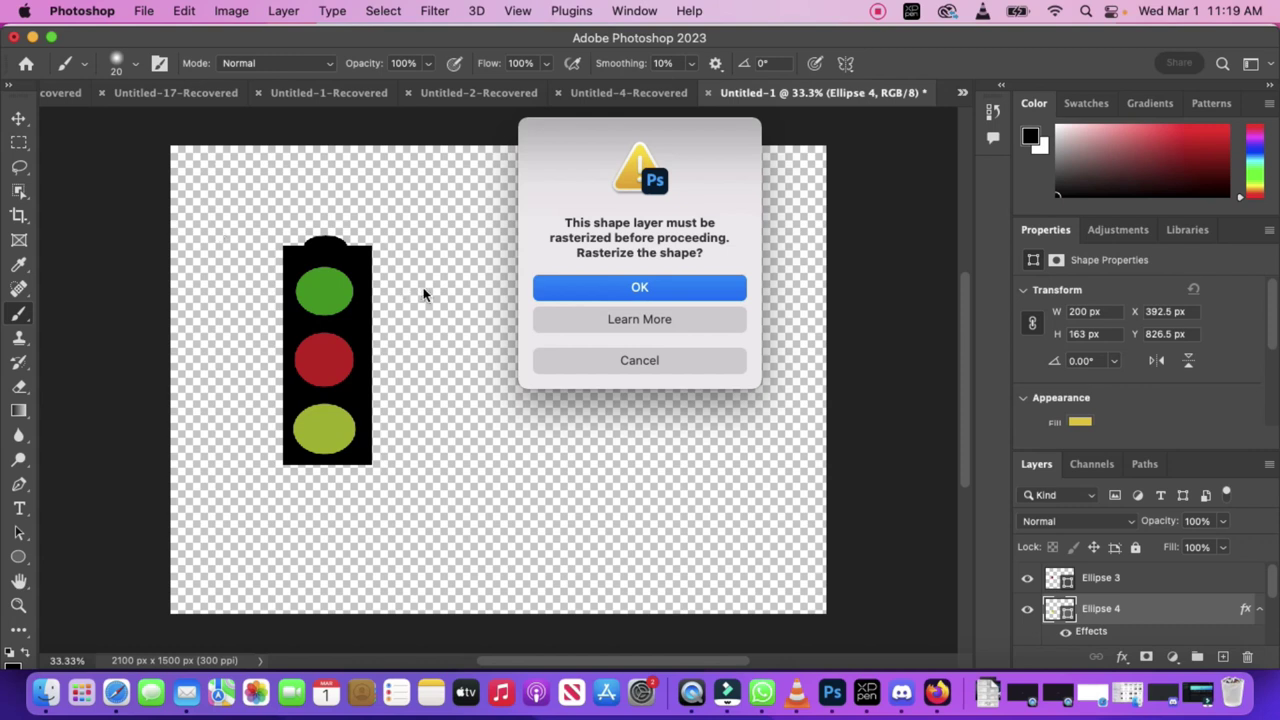
pyautogui.click(569, 287)
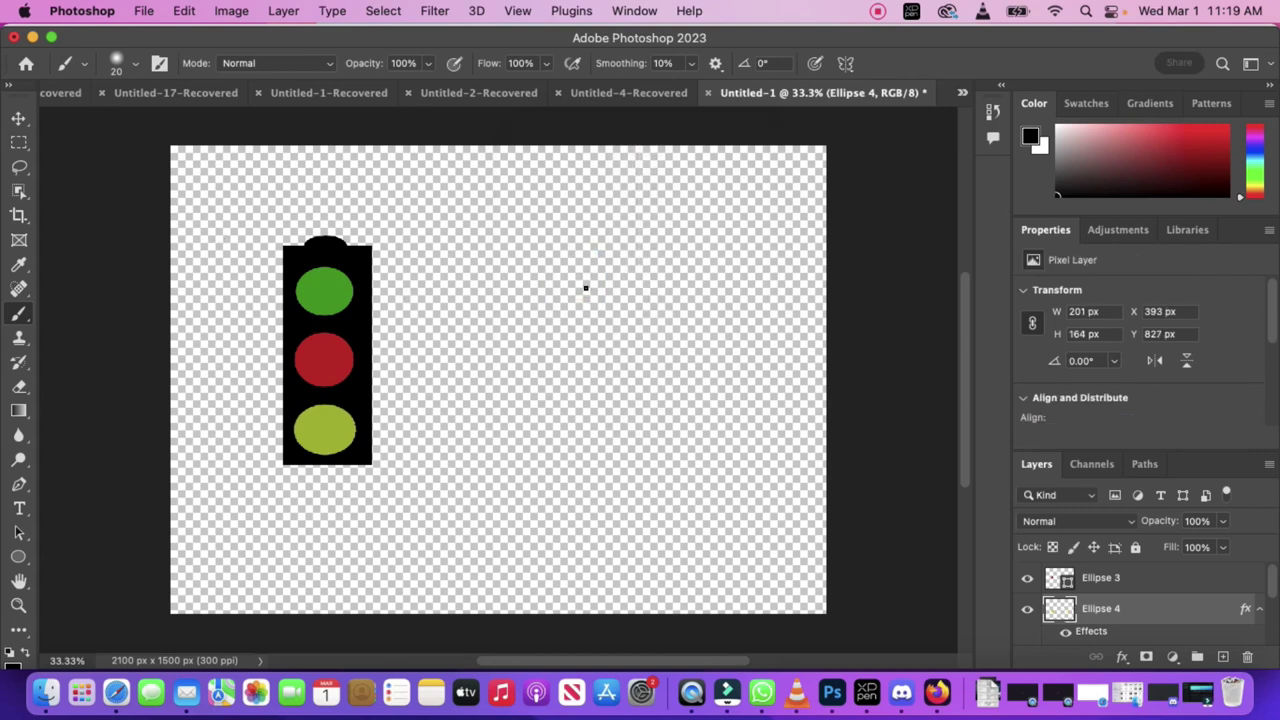
# Step: Rasterize the red light's layer (Ellipse 3)
pyautogui.click(1103, 581)
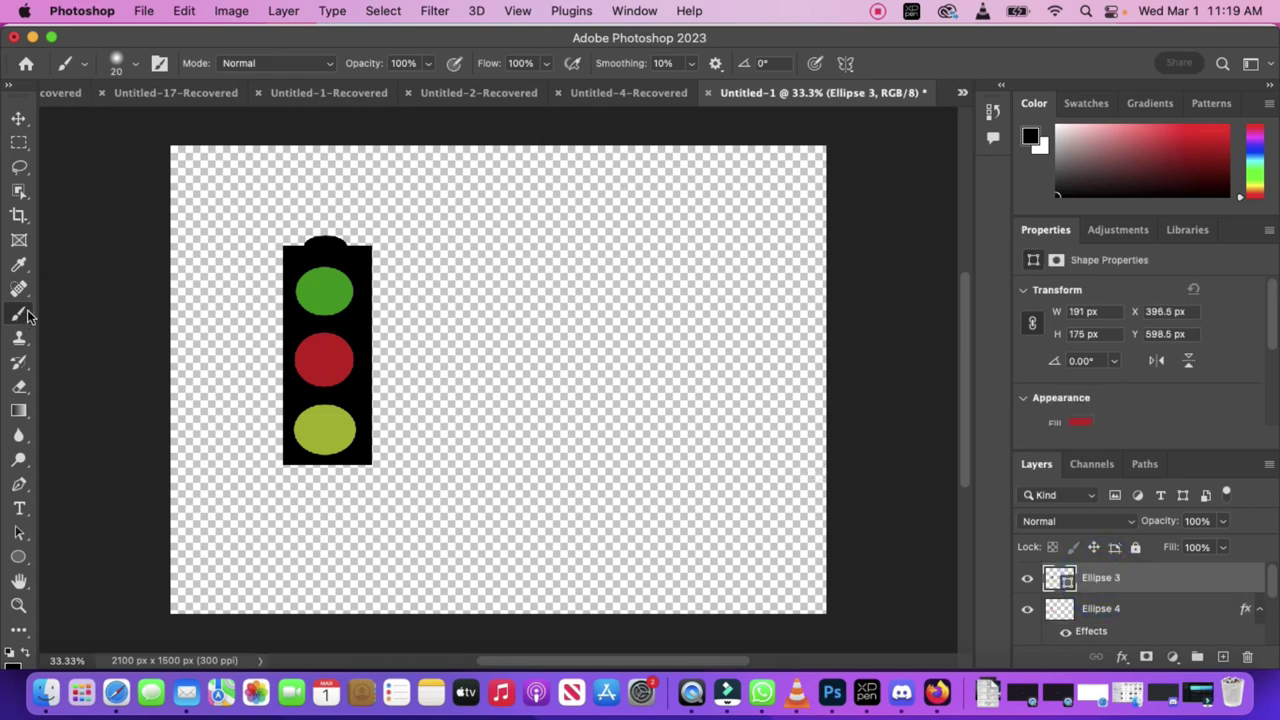
pyautogui.click(303, 368)
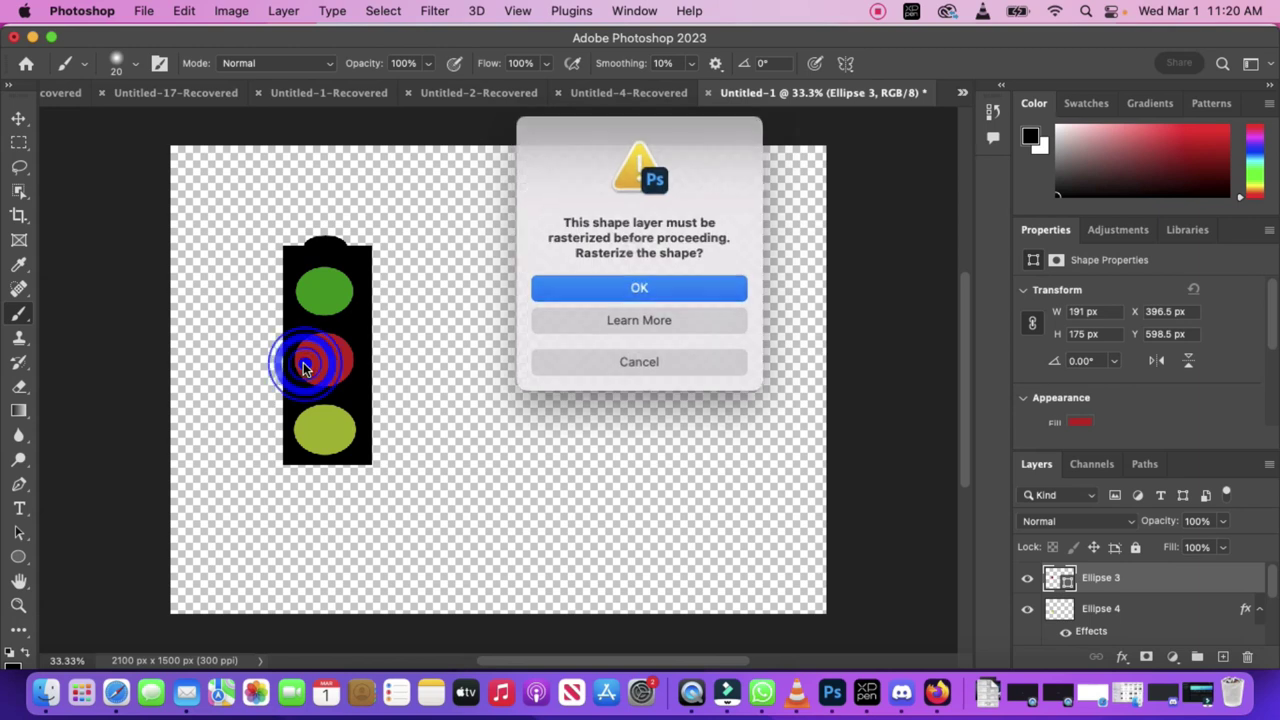
pyautogui.click(606, 287)
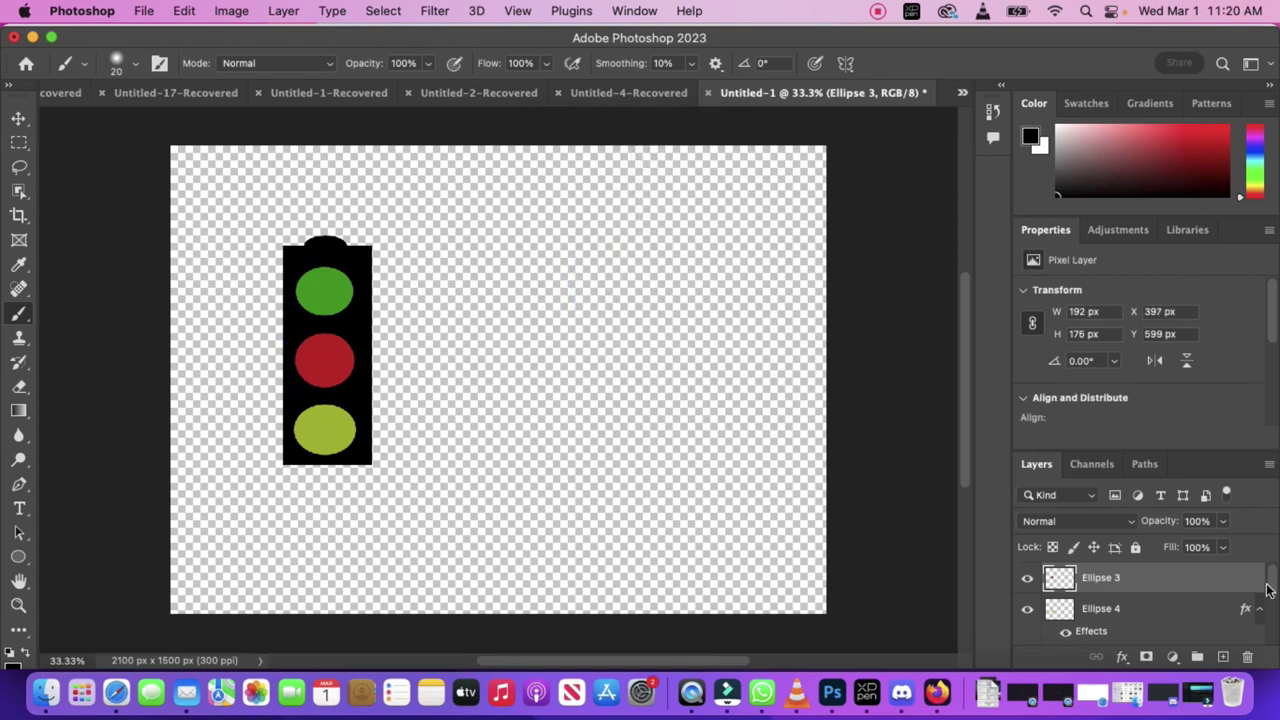
pyautogui.moveTo(1272, 590); pyautogui.dragTo(1262, 588)
# Step: Find the green light's layer (Ellipse 2) and rasterize it too
pyautogui.click(1027, 580)
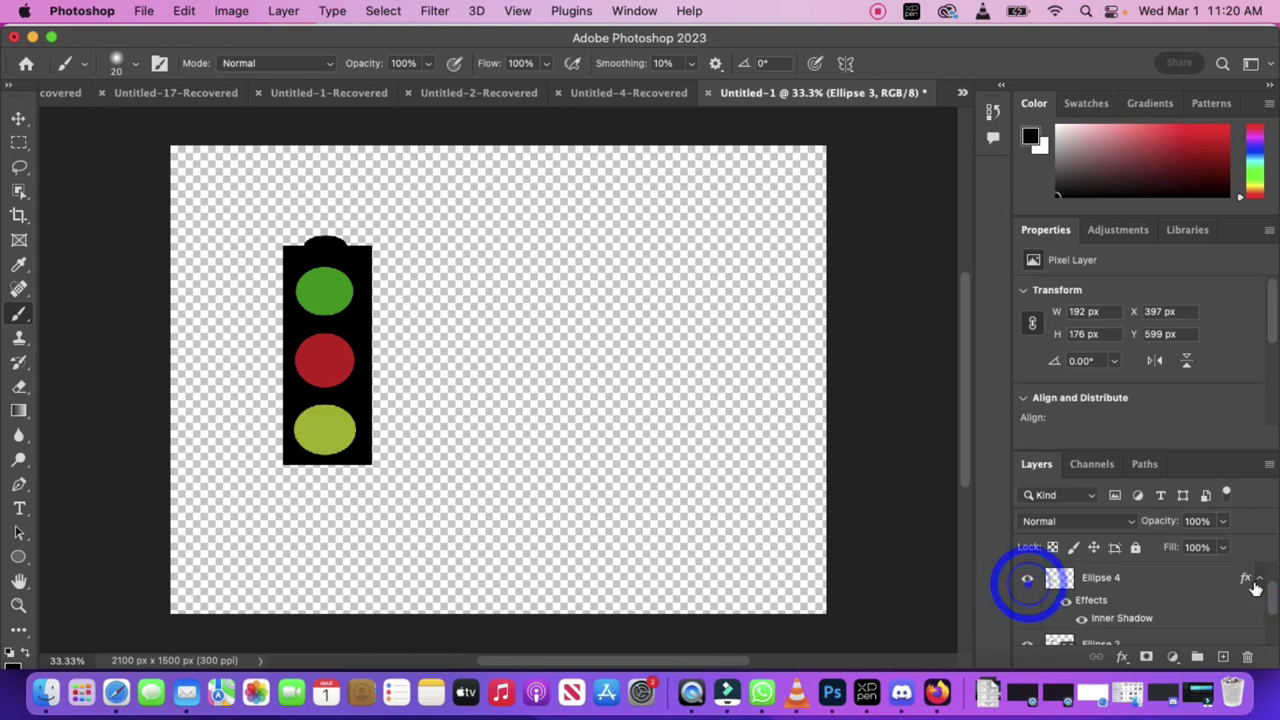
pyautogui.scroll(-2, 1255, 590)
pyautogui.click(1027, 613)
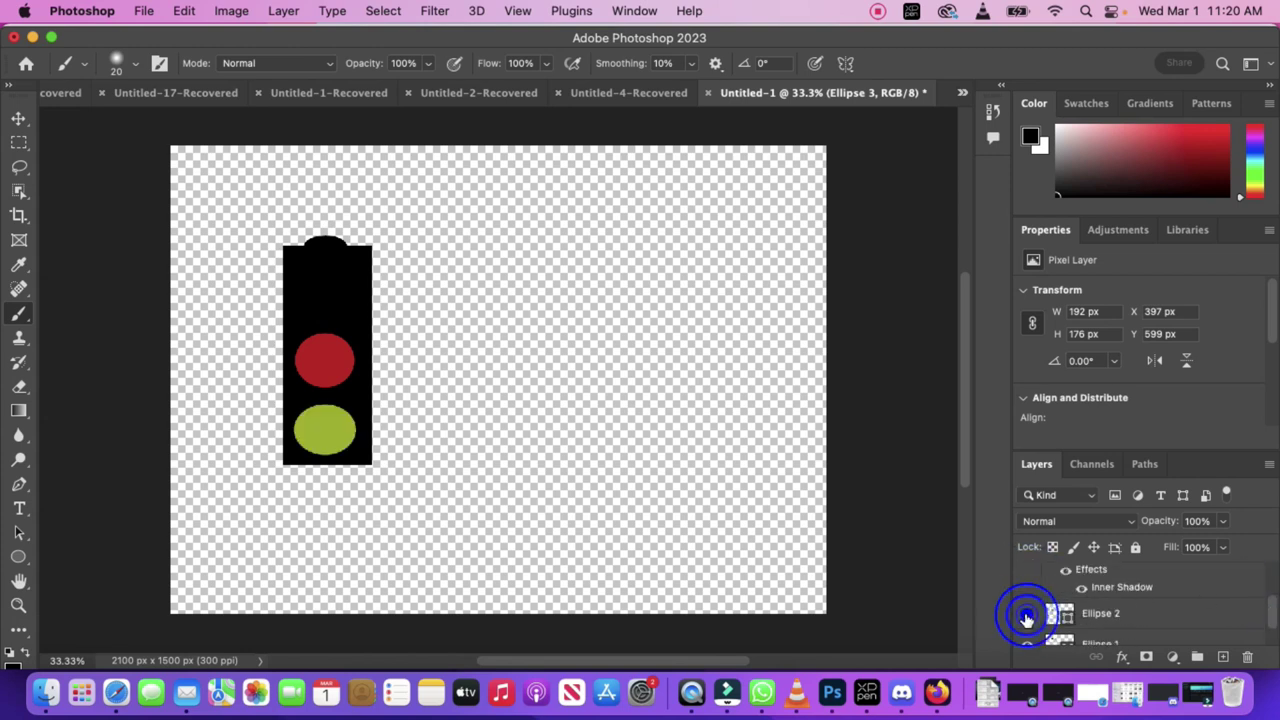
pyautogui.doubleClick(1059, 613)
pyautogui.click(815, 204)
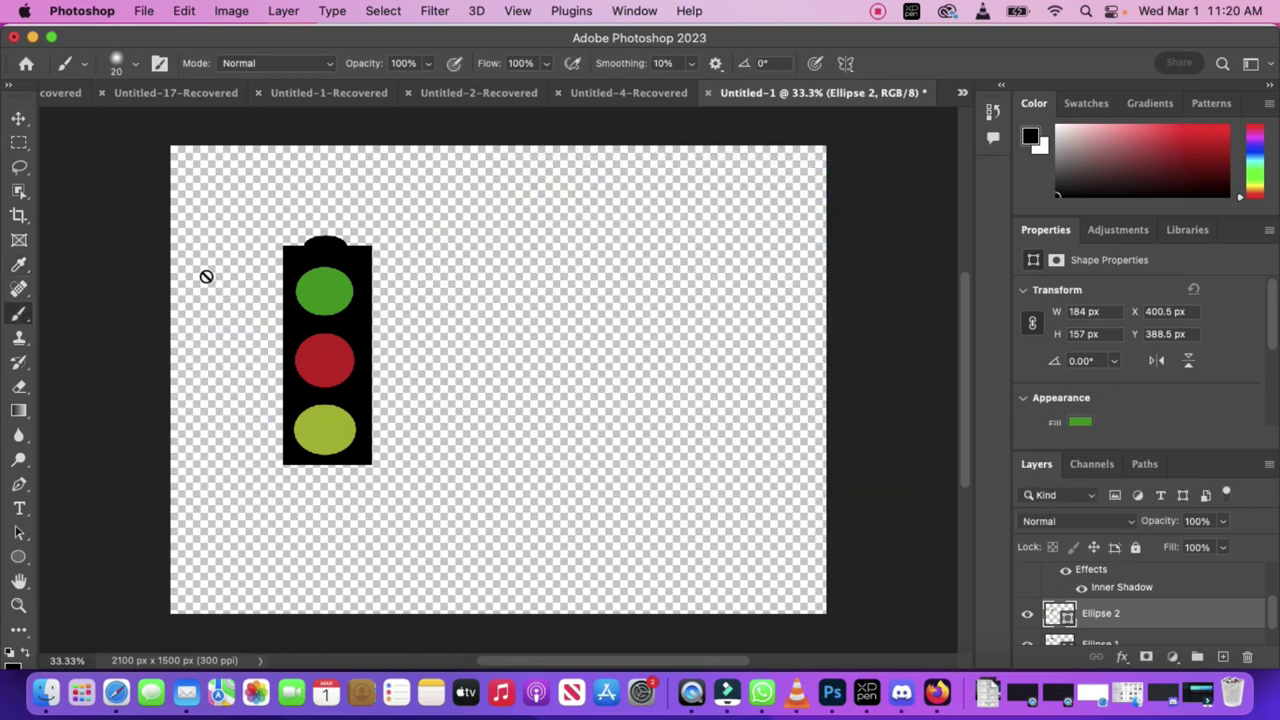
pyautogui.click(245, 289)
pyautogui.click(620, 288)
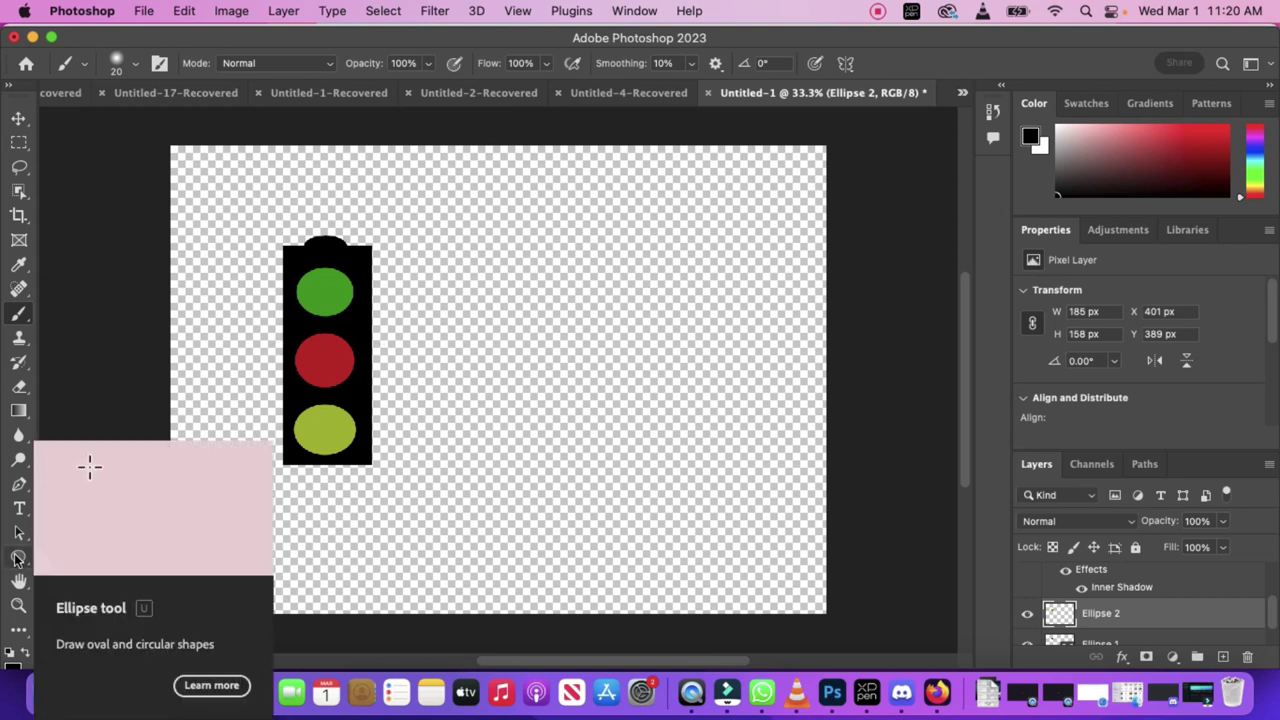
# Step: Enable a Gradient Overlay on the top green light and open its gradient
pyautogui.doubleClick(1057, 617)
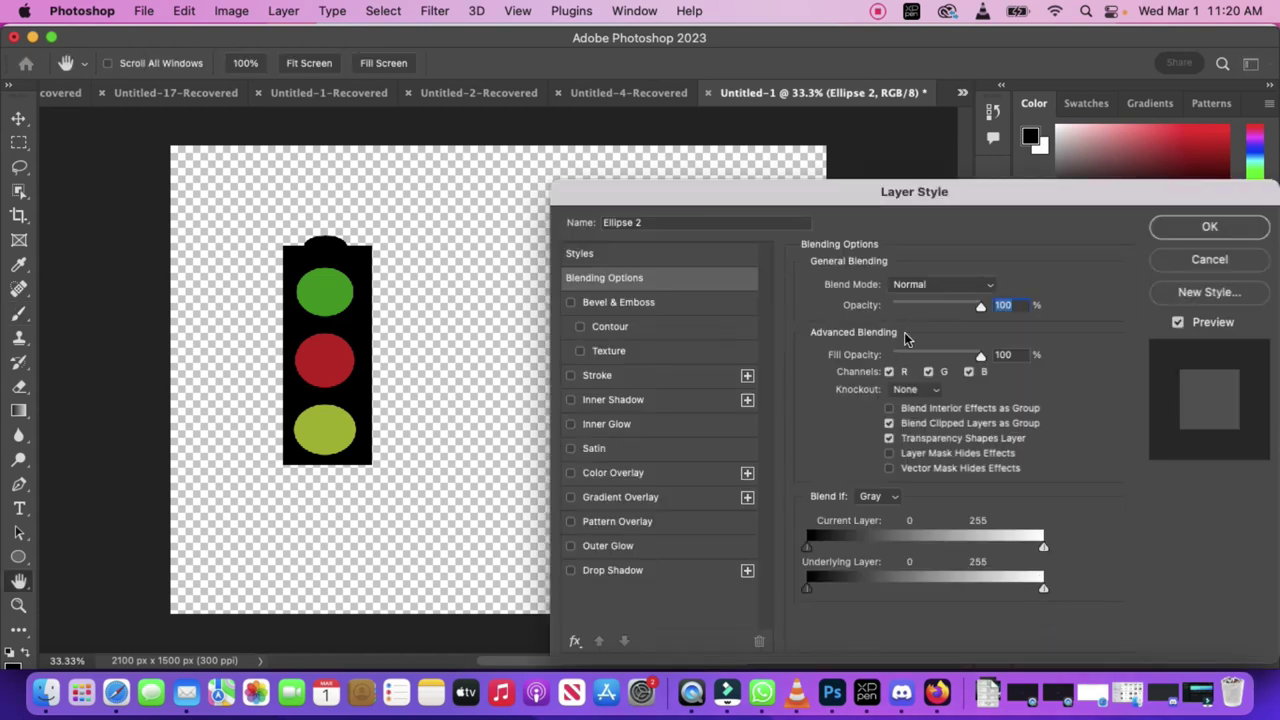
pyautogui.click(570, 498)
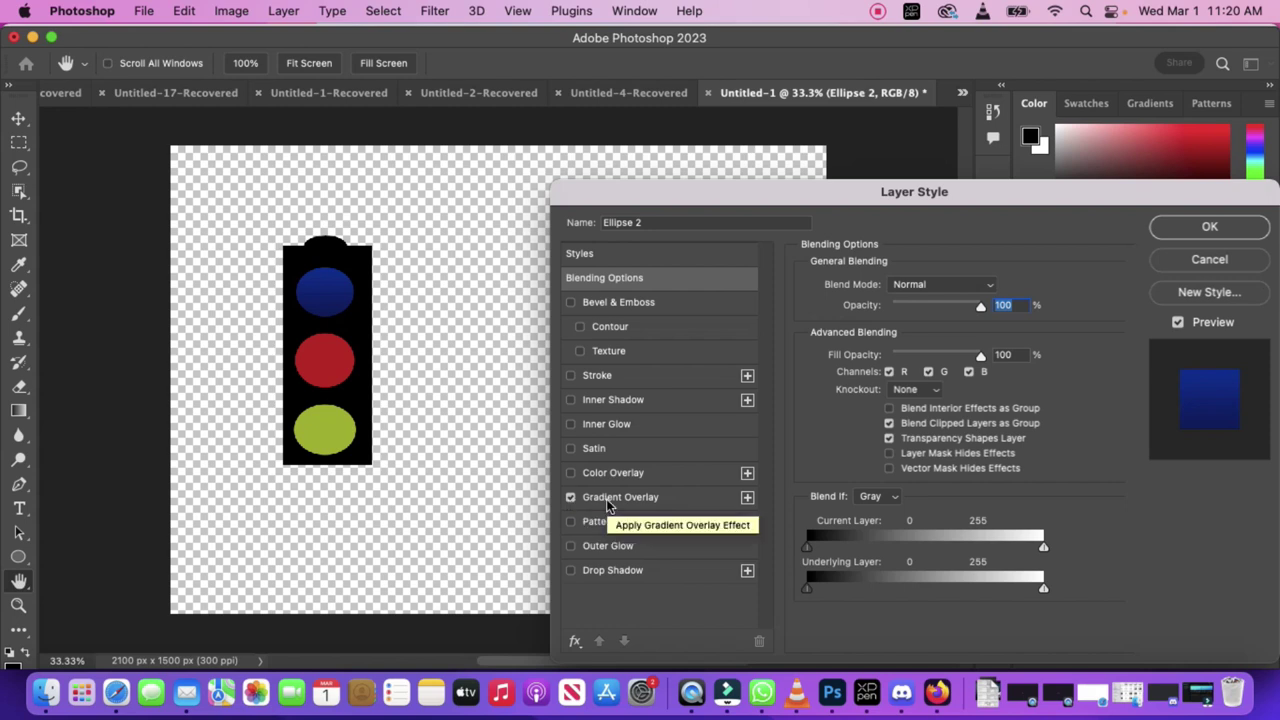
pyautogui.click(608, 498)
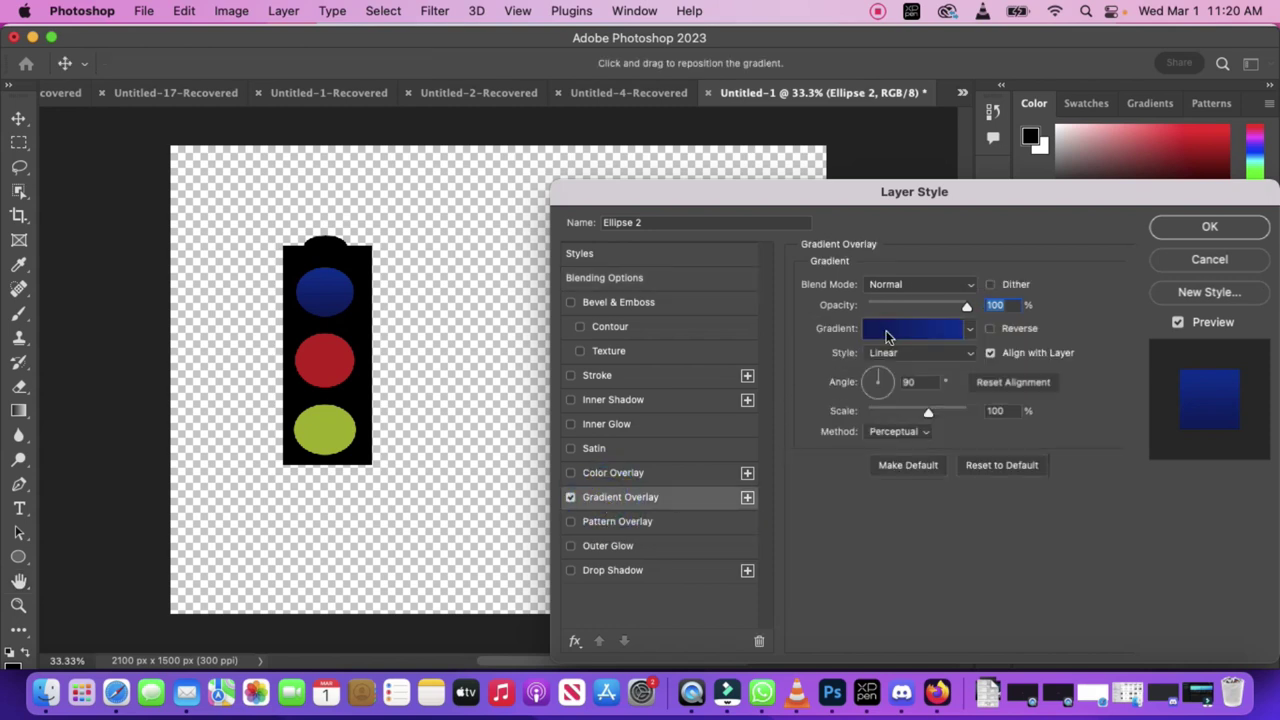
pyautogui.click(886, 334)
# Step: Recolour the gradient's first stop to green
pyautogui.doubleClick(455, 432)
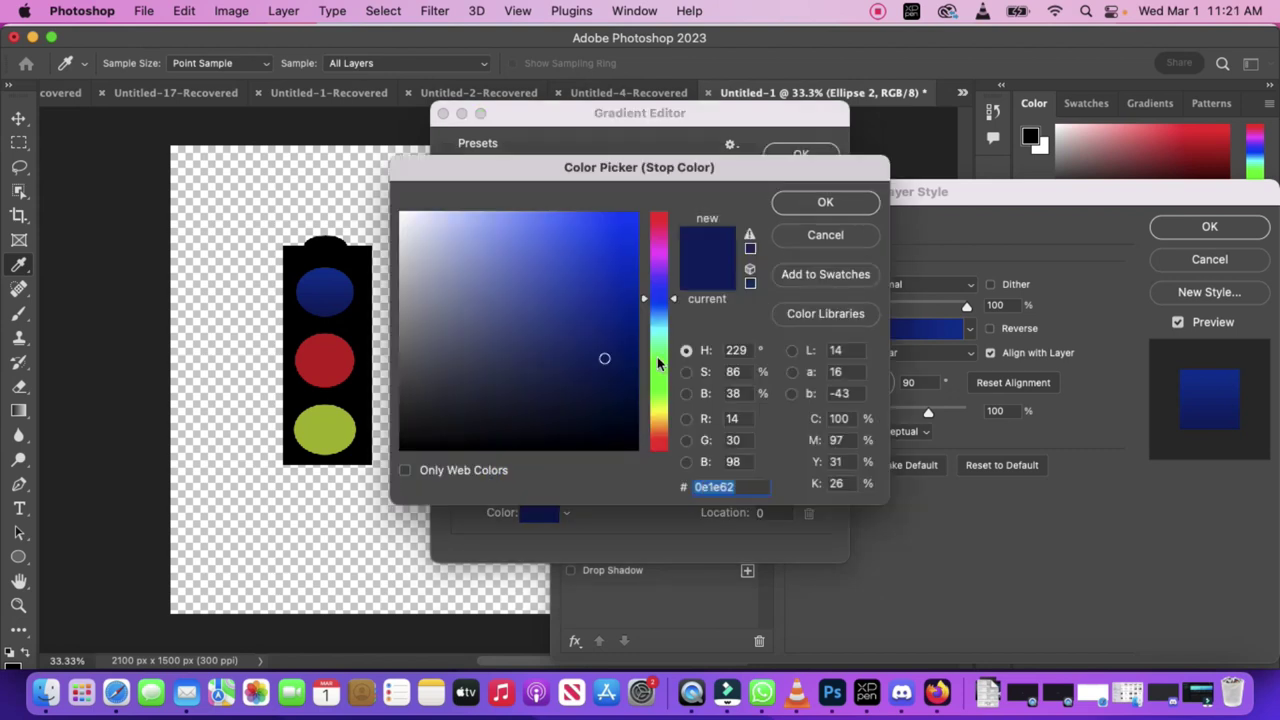
pyautogui.click(658, 362)
pyautogui.click(608, 293)
pyautogui.click(614, 249)
pyautogui.click(614, 229)
pyautogui.click(623, 412)
pyautogui.click(553, 299)
pyautogui.click(591, 414)
pyautogui.click(602, 328)
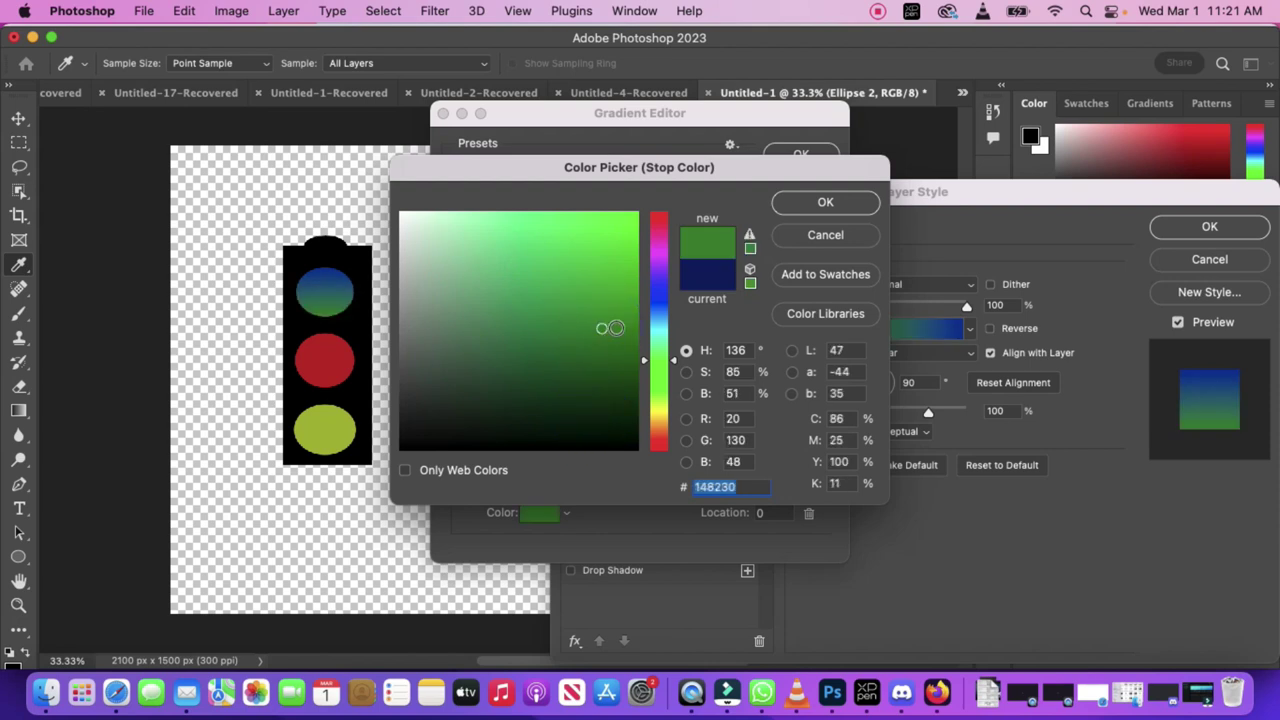
pyautogui.click(799, 208)
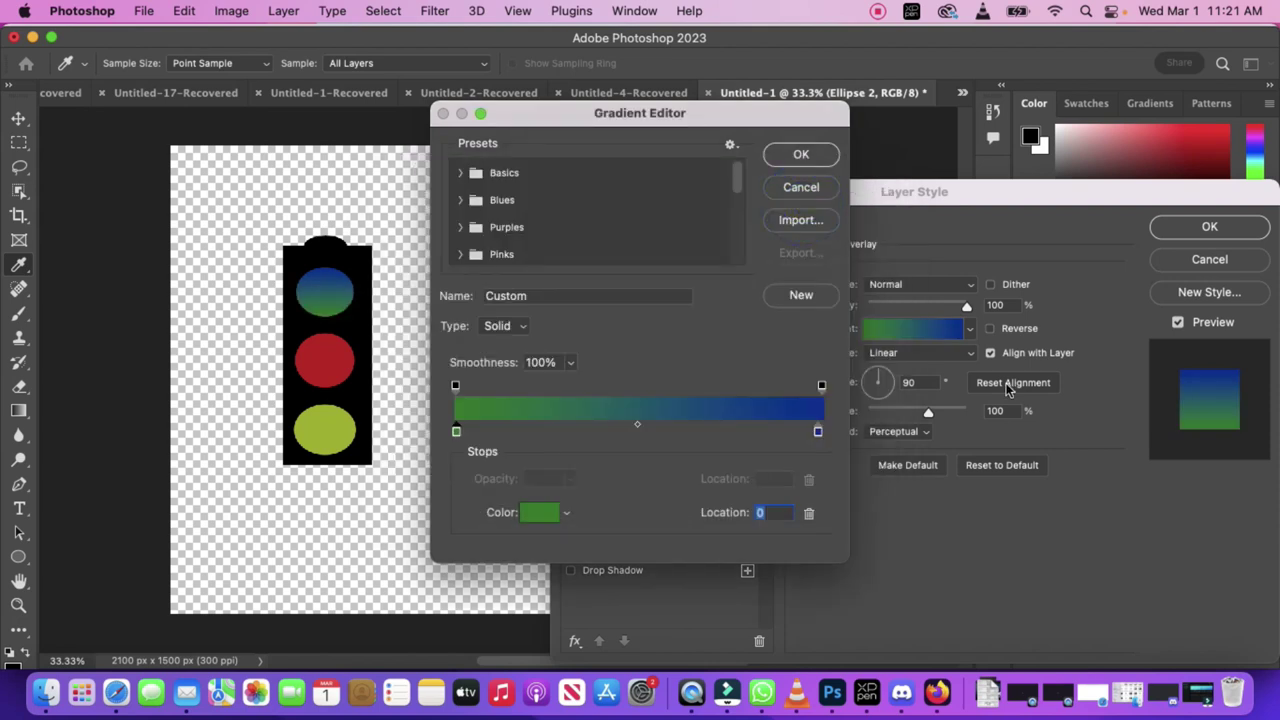
# Step: Delete the gradient's blue end stop
pyautogui.click(817, 434)
pyautogui.click(809, 513)
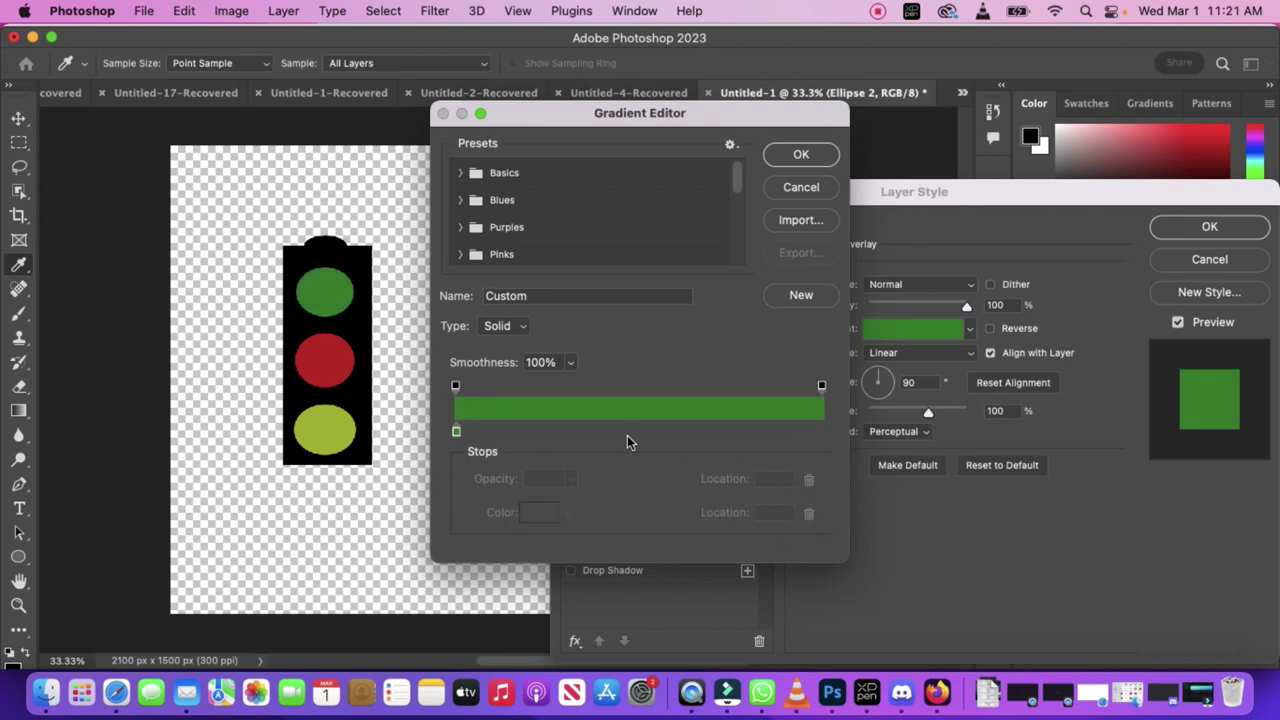
pyautogui.click(575, 435)
pyautogui.click(809, 513)
pyautogui.click(562, 366)
# Step: Add a green stop sampled from the light at location 73 and confirm the gradient
pyautogui.click(651, 430)
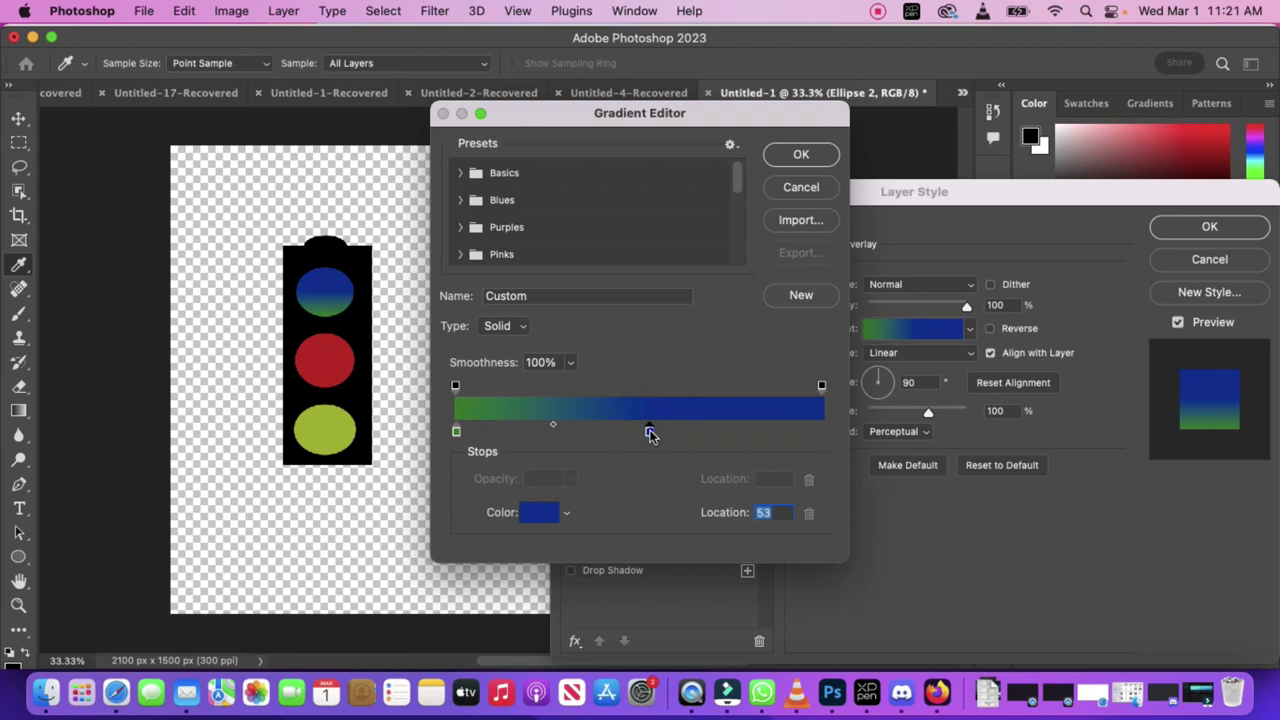
pyautogui.doubleClick(650, 432)
pyautogui.click(322, 304)
pyautogui.click(825, 202)
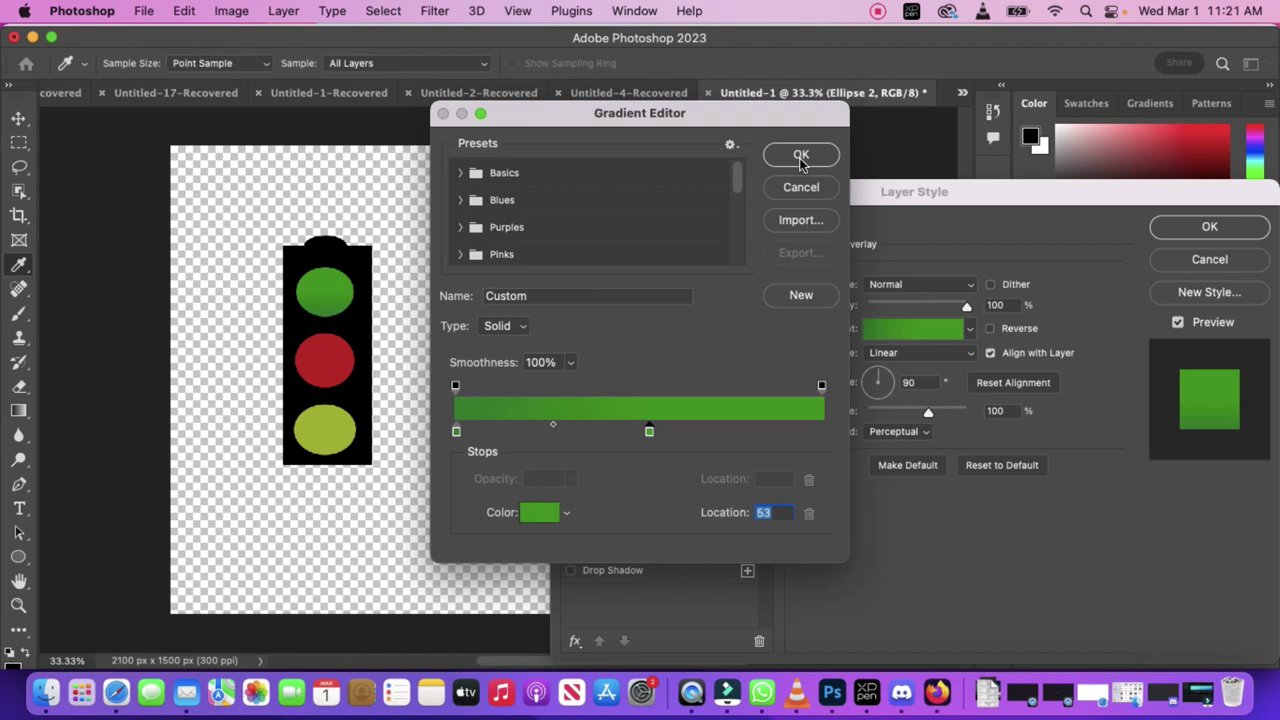
pyautogui.moveTo(650, 430); pyautogui.dragTo(518, 403)
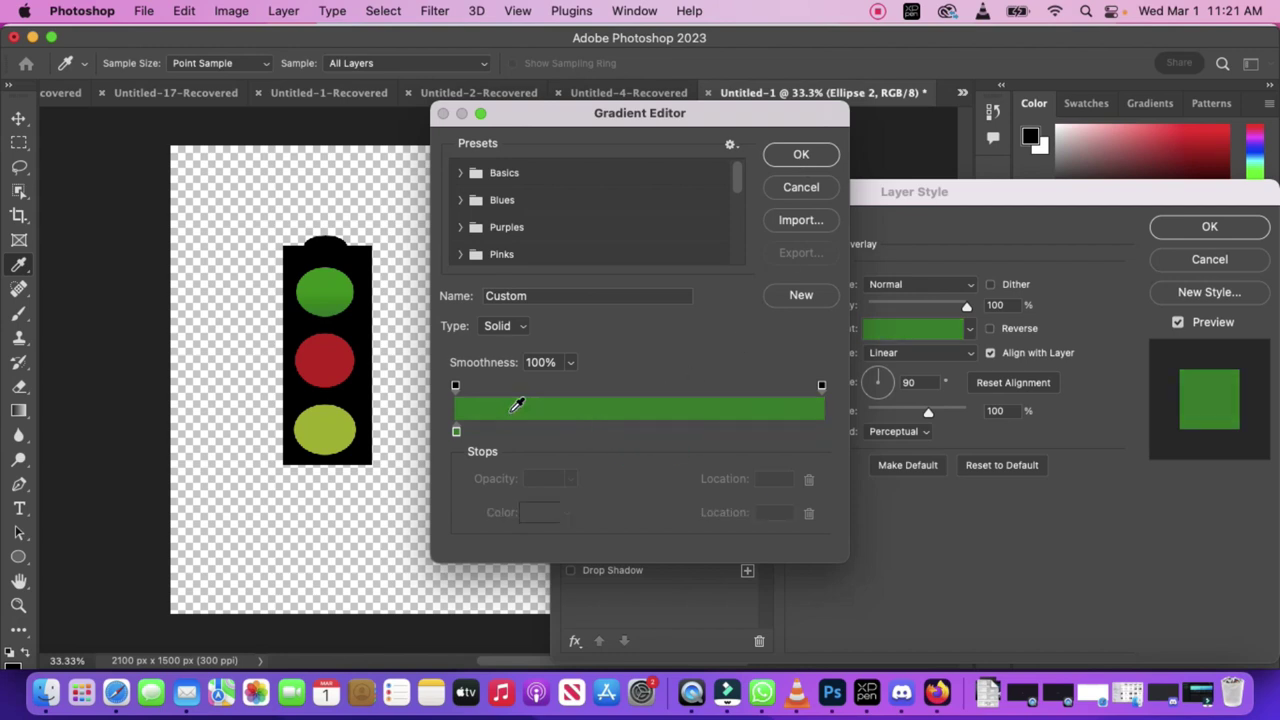
pyautogui.moveTo(714, 433)
pyautogui.mouseDown()
pyautogui.moveTo(740, 432)
pyautogui.moveTo(722, 432)
pyautogui.mouseUp()
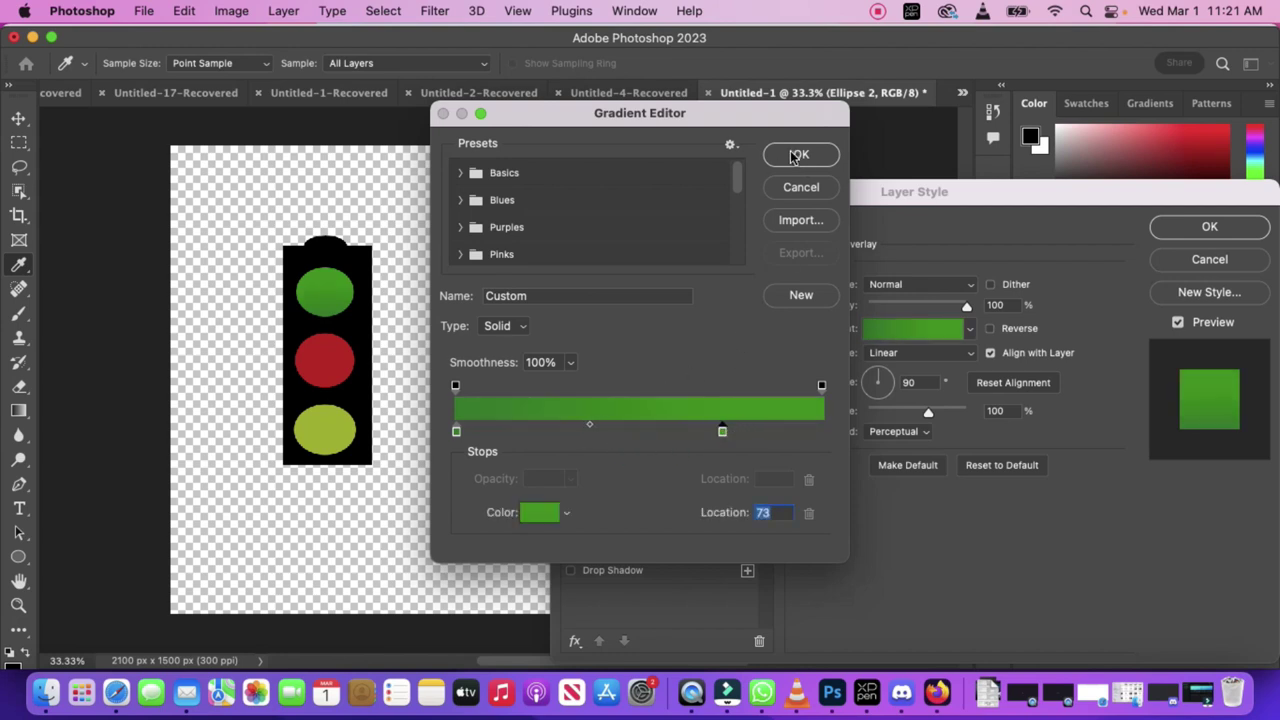
pyautogui.click(795, 156)
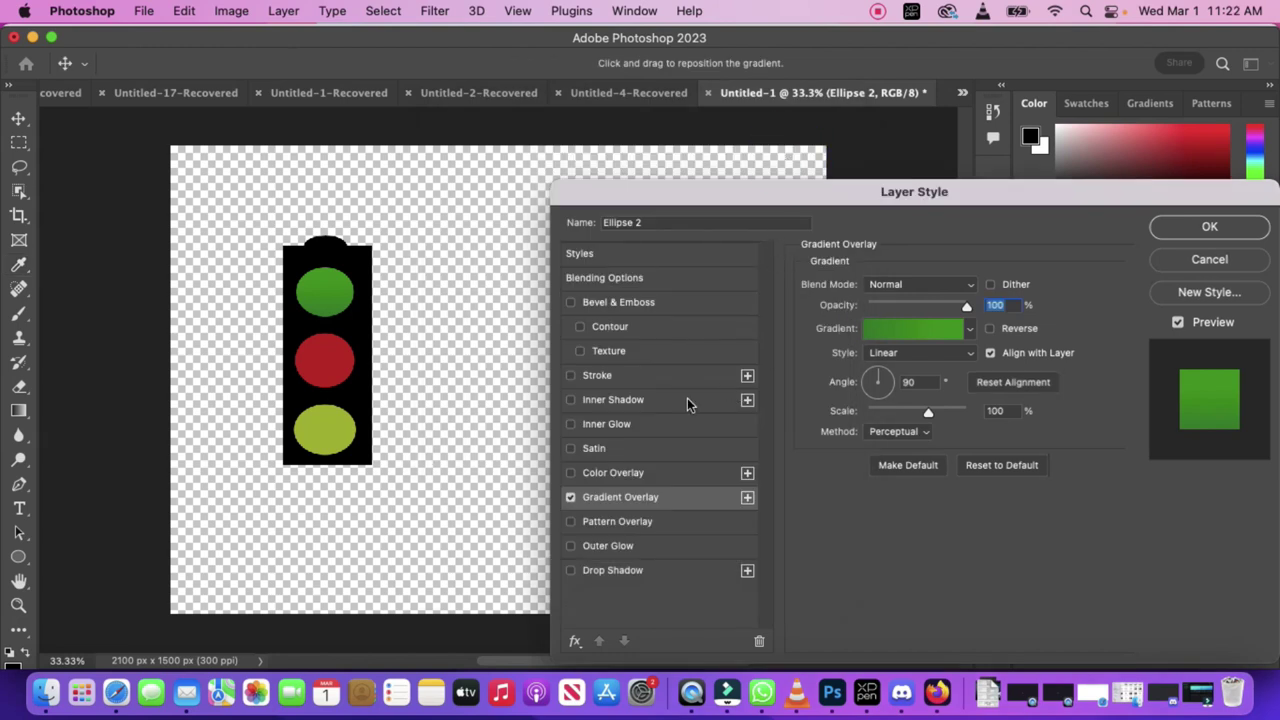
# Step: Add a dark green Inner Glow to the top light
pyautogui.click(571, 425)
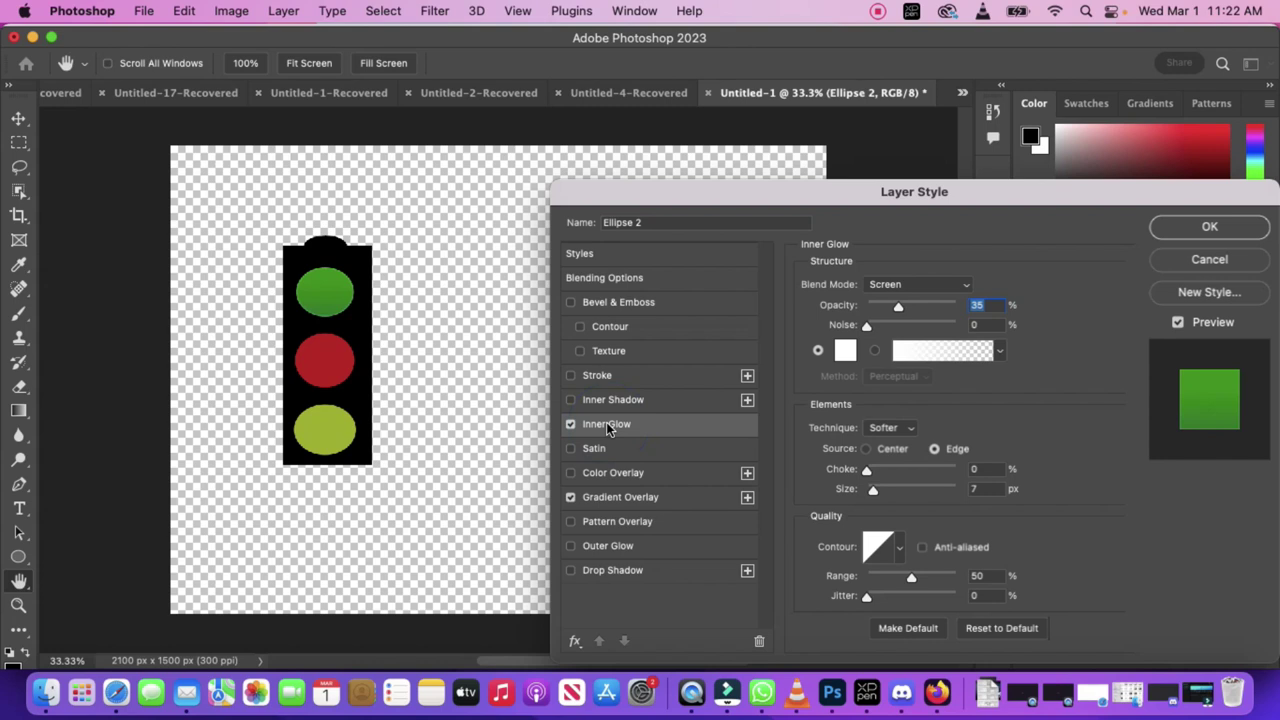
pyautogui.click(657, 373)
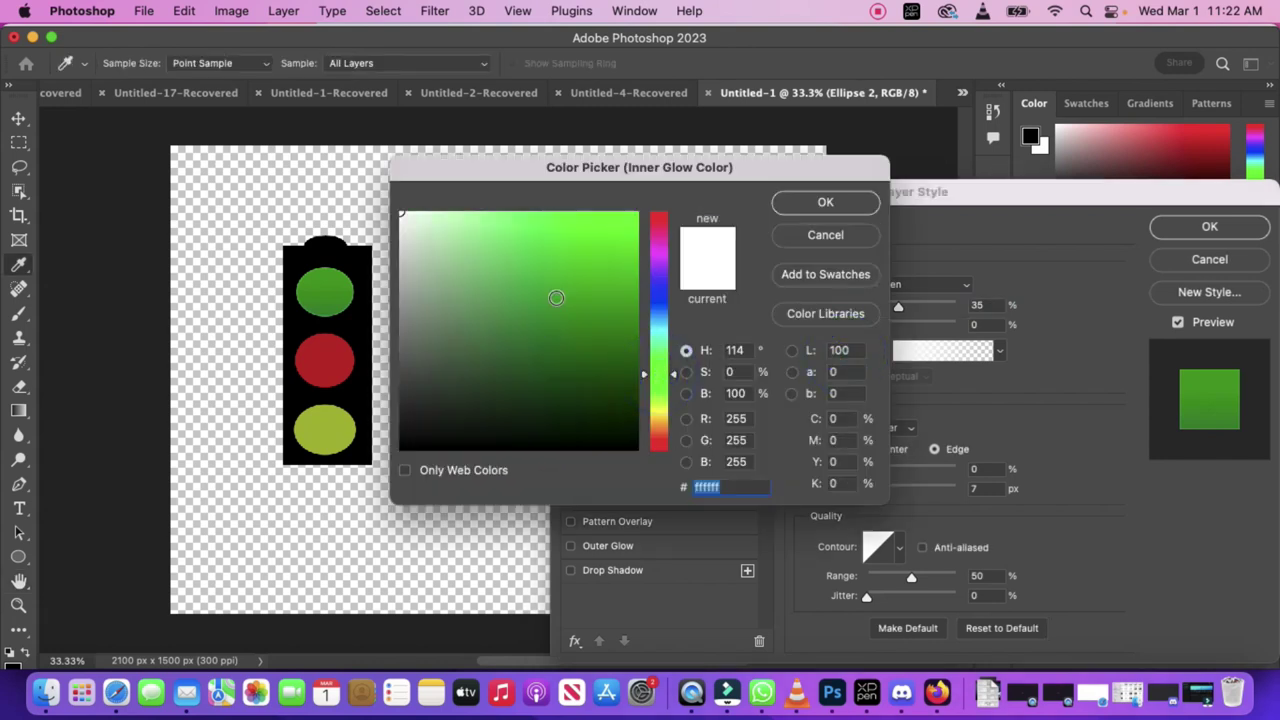
pyautogui.moveTo(613, 235); pyautogui.dragTo(608, 395)
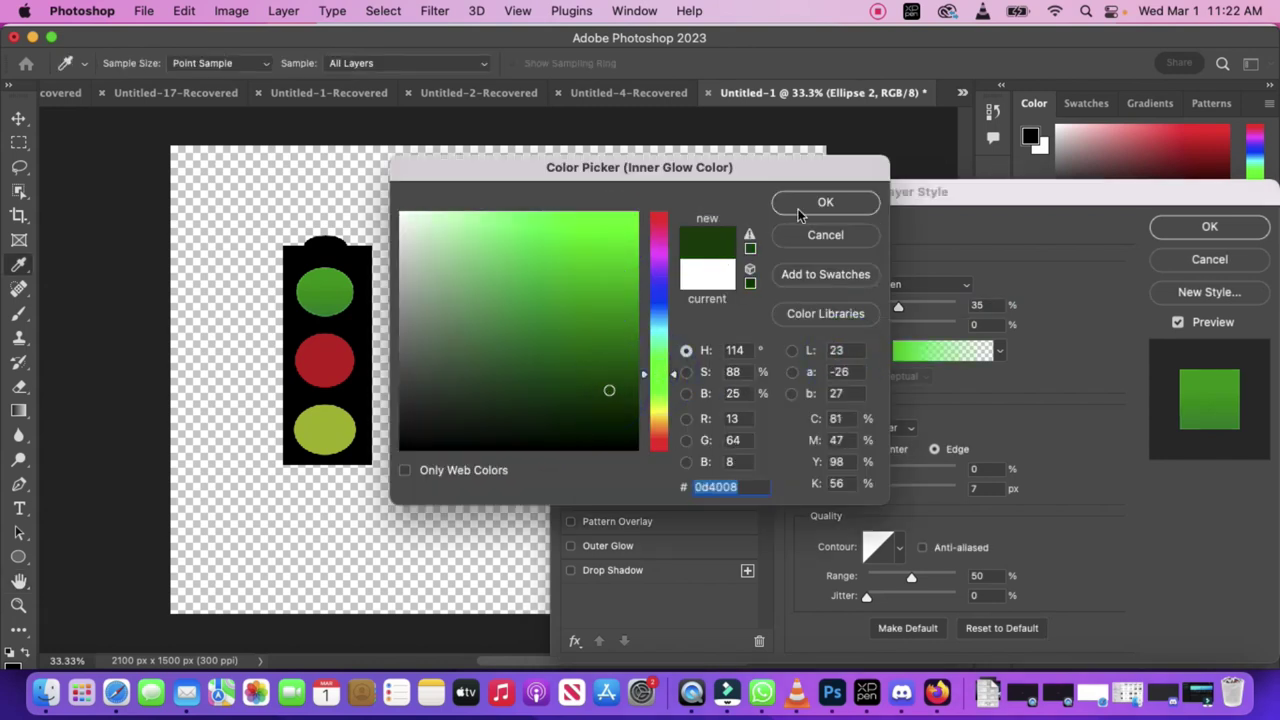
pyautogui.click(820, 203)
# Step: Set the glow to size 65 px, choke 40%, opacity 75%, technique Precise, and apply
pyautogui.moveTo(872, 490)
pyautogui.mouseDown()
pyautogui.moveTo(896, 495)
pyautogui.moveTo(902, 481)
pyautogui.mouseUp()
pyautogui.click(872, 472)
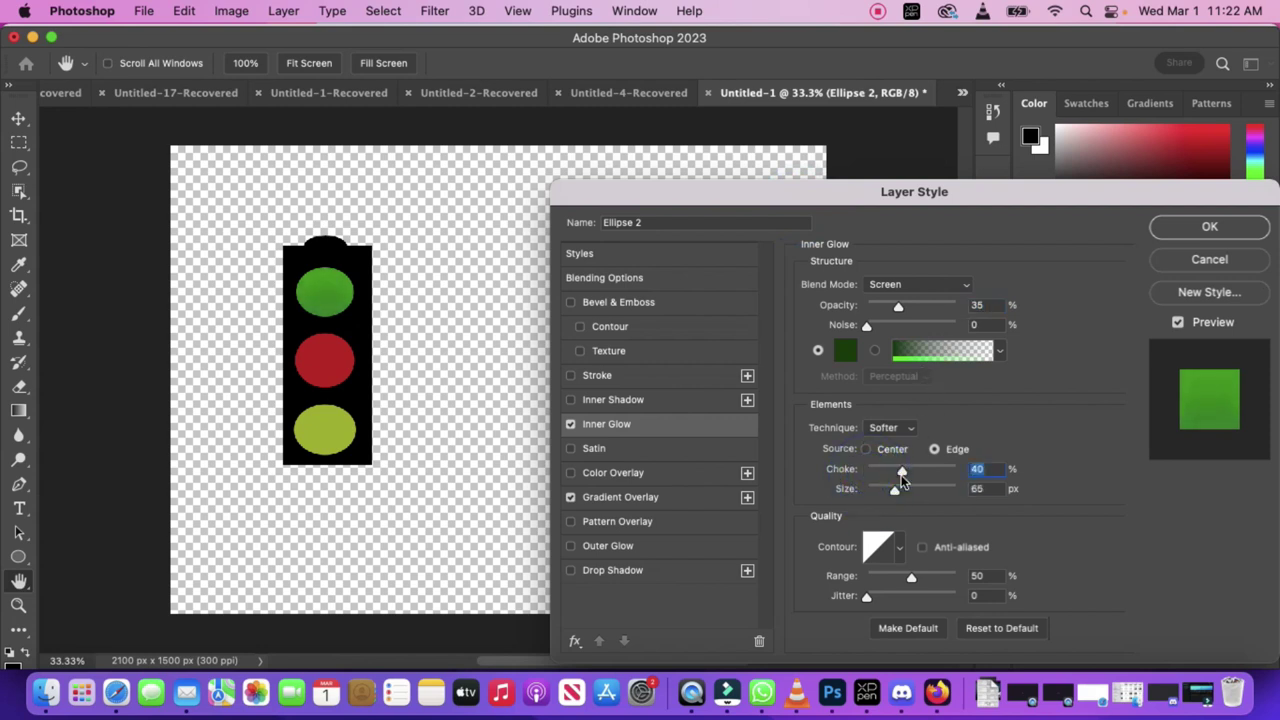
pyautogui.click(818, 350)
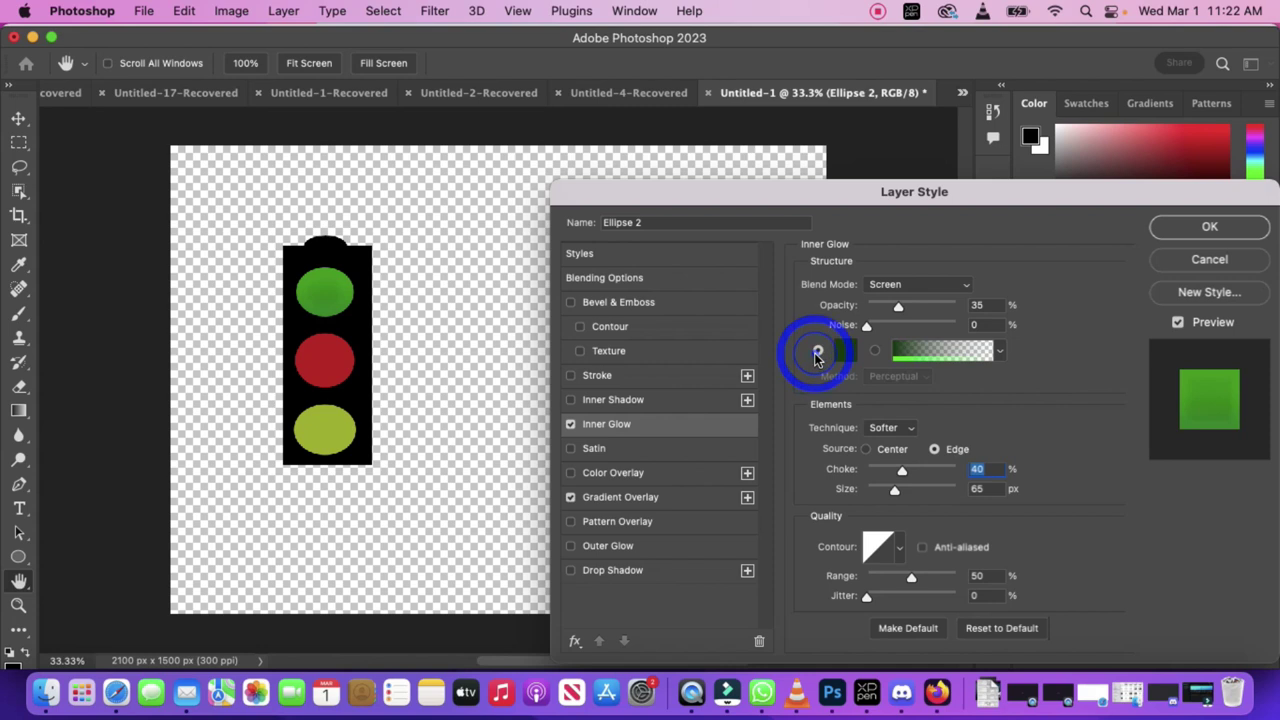
pyautogui.moveTo(897, 309); pyautogui.dragTo(976, 322)
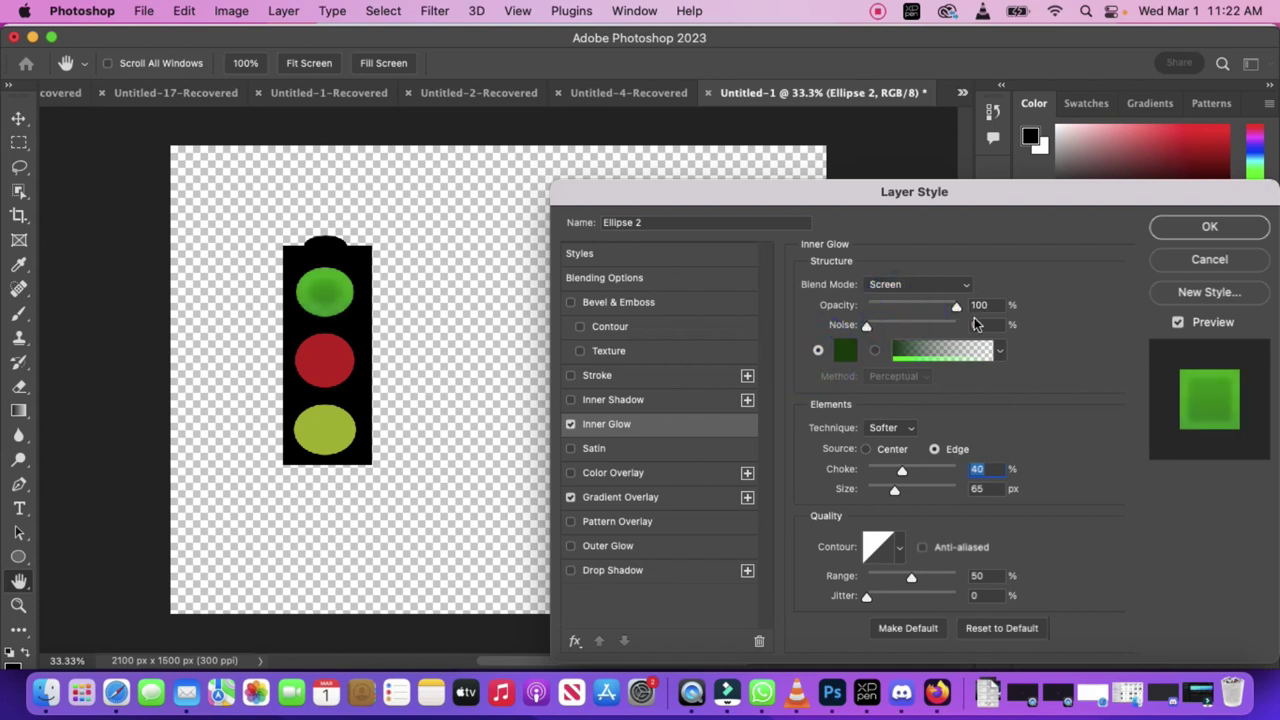
pyautogui.moveTo(934, 314)
pyautogui.mouseDown()
pyautogui.moveTo(900, 308)
pyautogui.moveTo(934, 310)
pyautogui.mouseUp()
pyautogui.click(907, 428)
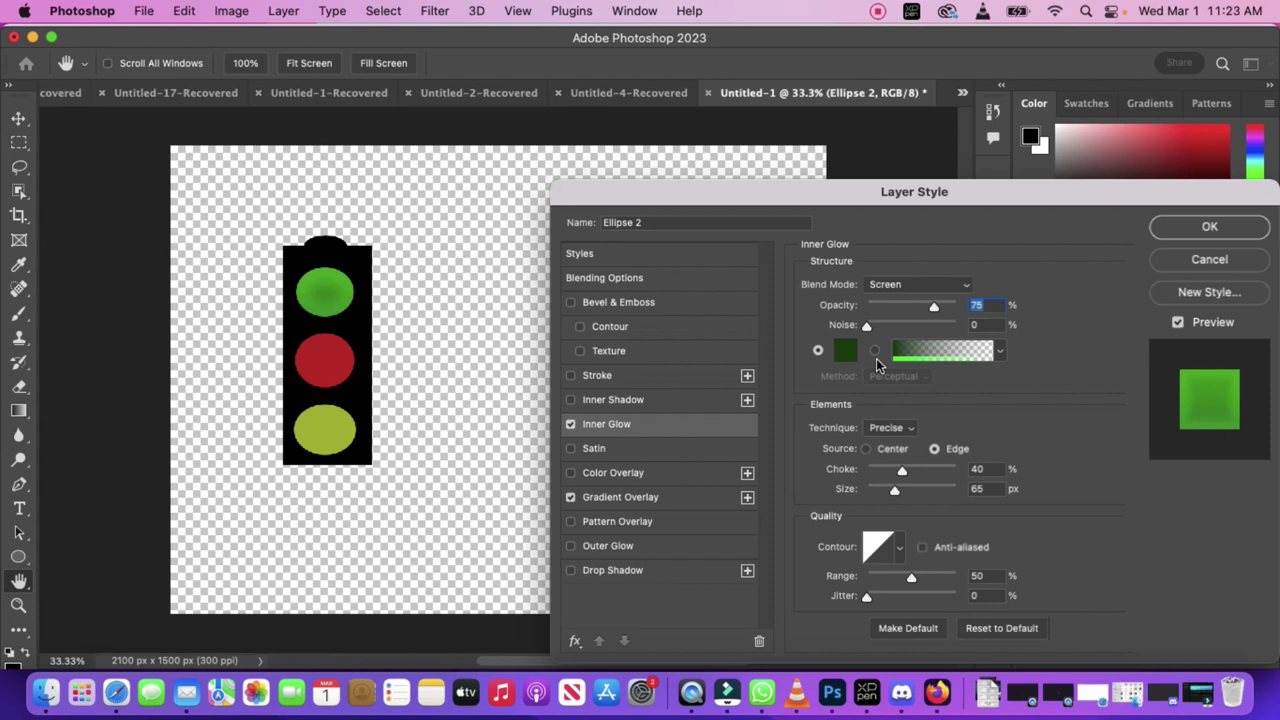
pyautogui.click(1209, 227)
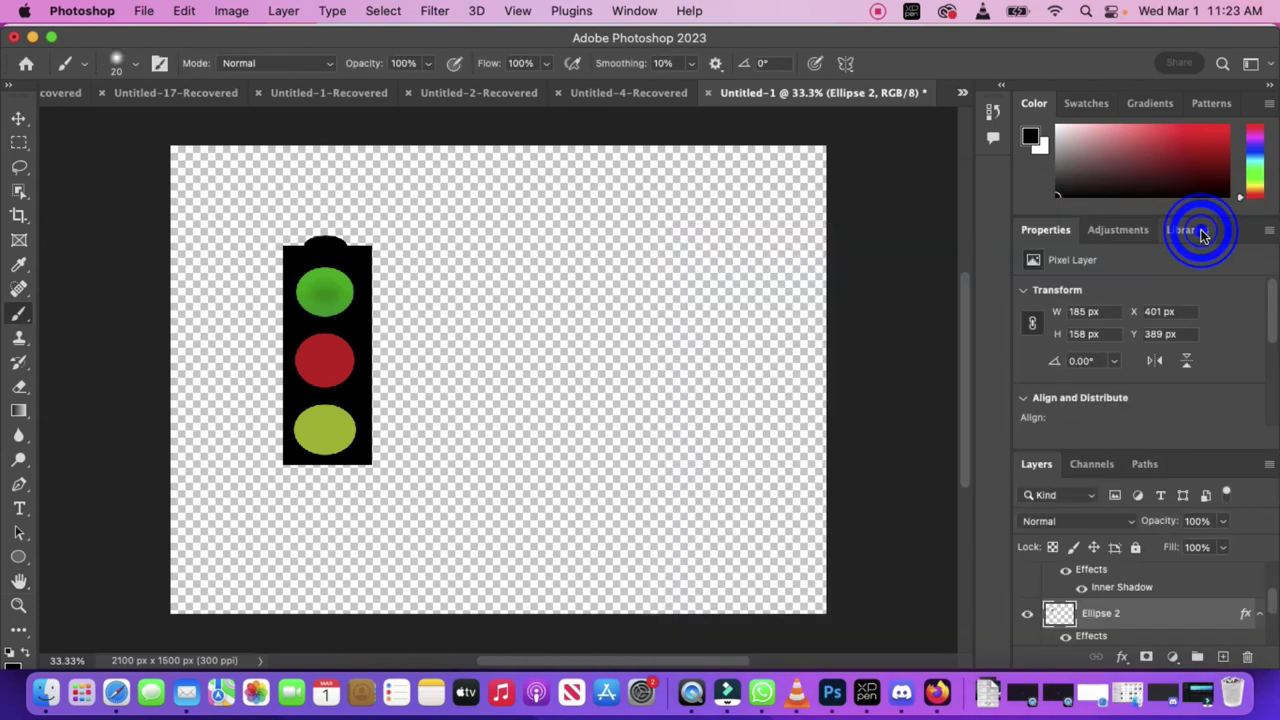
# Step: Draw a large rectangle to the right of the traffic light
pyautogui.click(19, 508)
pyautogui.click(423, 273)
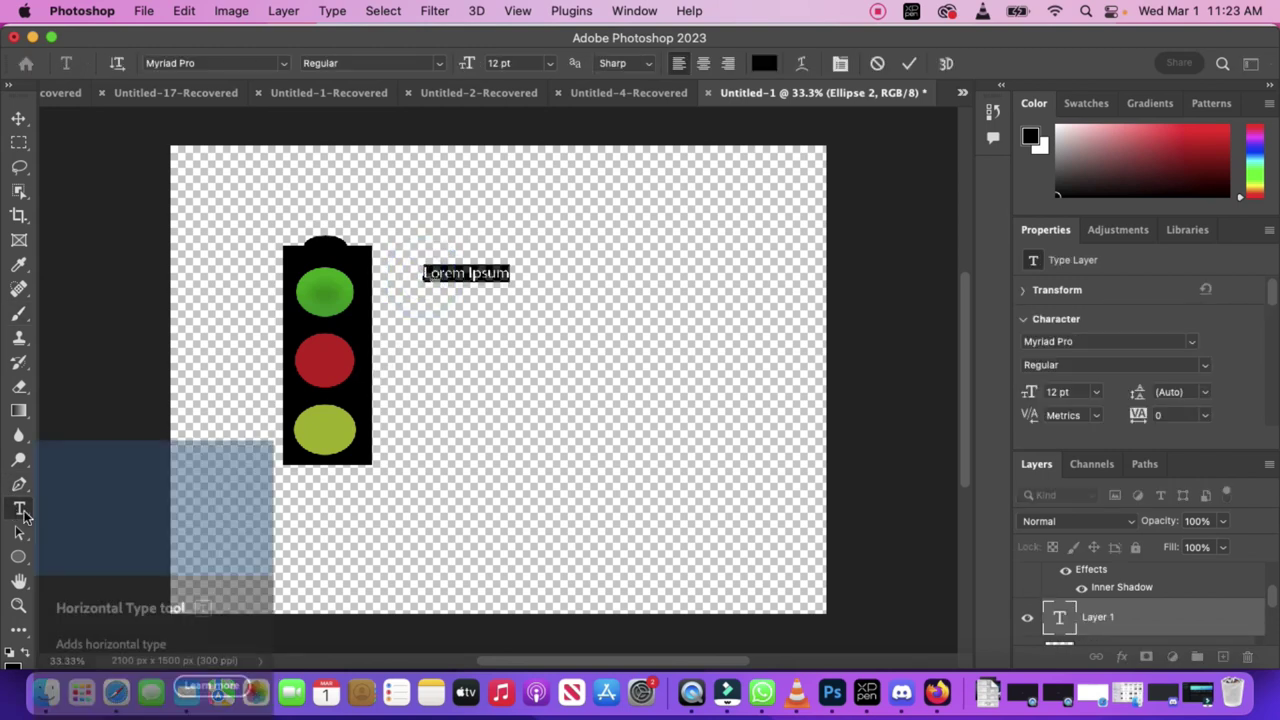
pyautogui.rightClick(19, 563)
pyautogui.click(80, 553)
pyautogui.moveTo(420, 255)
pyautogui.mouseDown()
pyautogui.moveTo(731, 417)
pyautogui.moveTo(751, 459)
pyautogui.mouseUp()
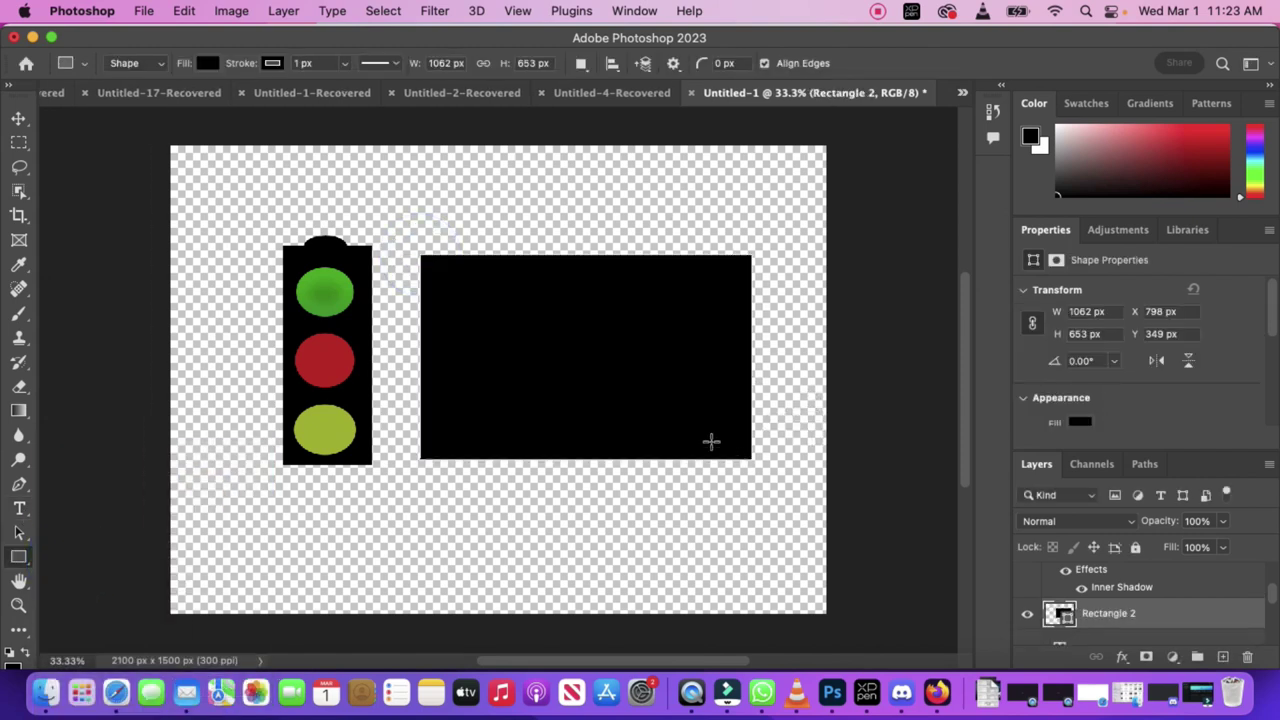
# Step: Fill the rectangle near-white
pyautogui.doubleClick(1059, 613)
pyautogui.click(413, 232)
pyautogui.click(404, 220)
pyautogui.click(816, 207)
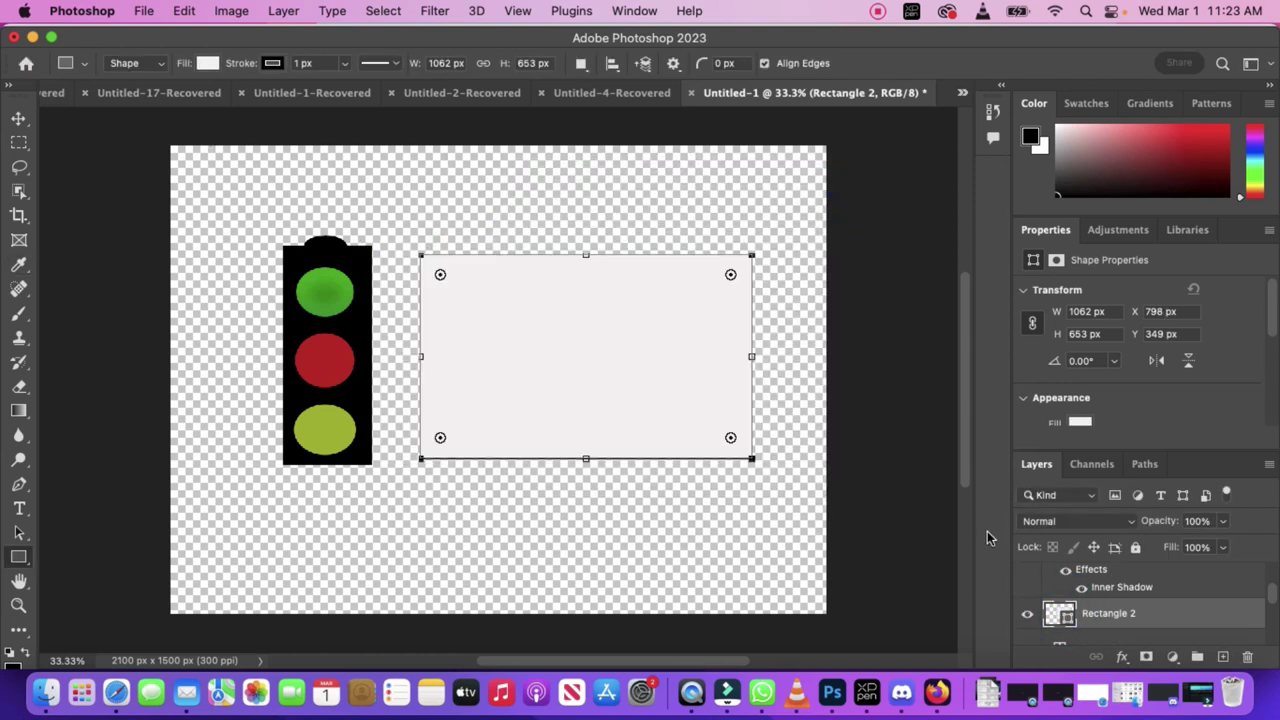
# Step: Start a text box inside the rectangle, clear the placeholder, leaving 'Traffi'
pyautogui.click(19, 508)
pyautogui.click(450, 288)
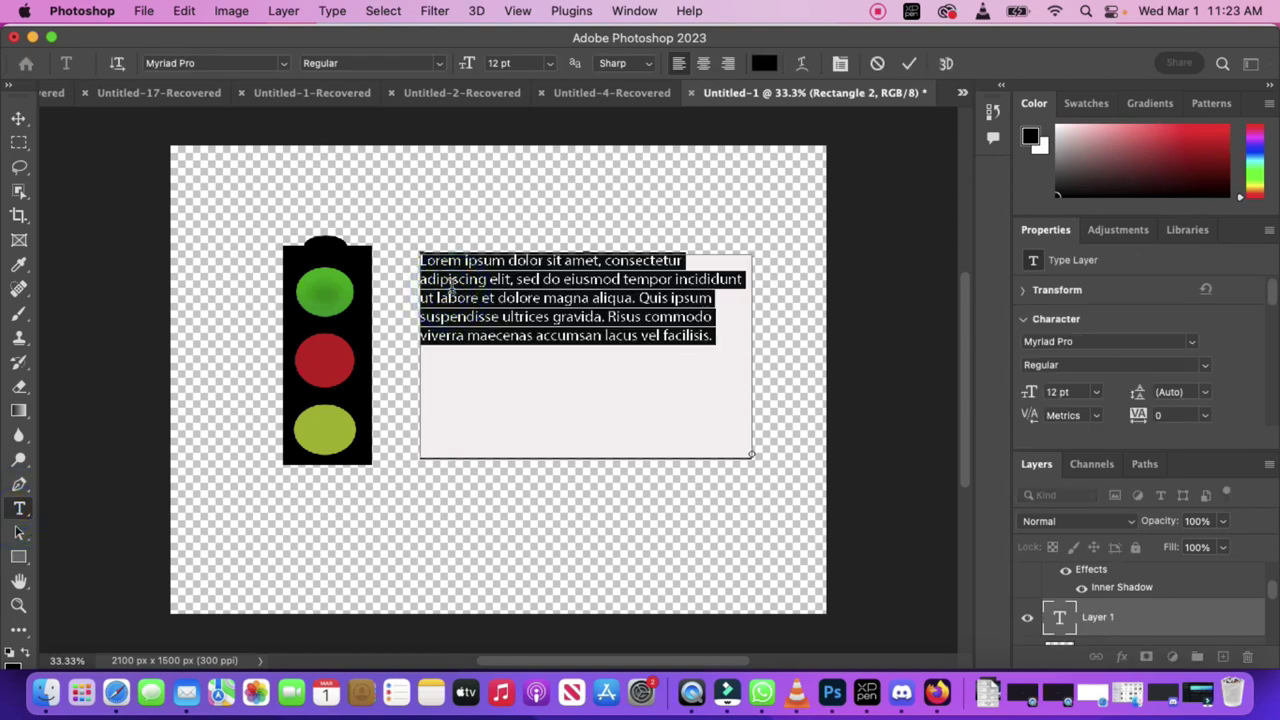
pyautogui.press('BackSpace')
pyautogui.write('Traffic Acade')
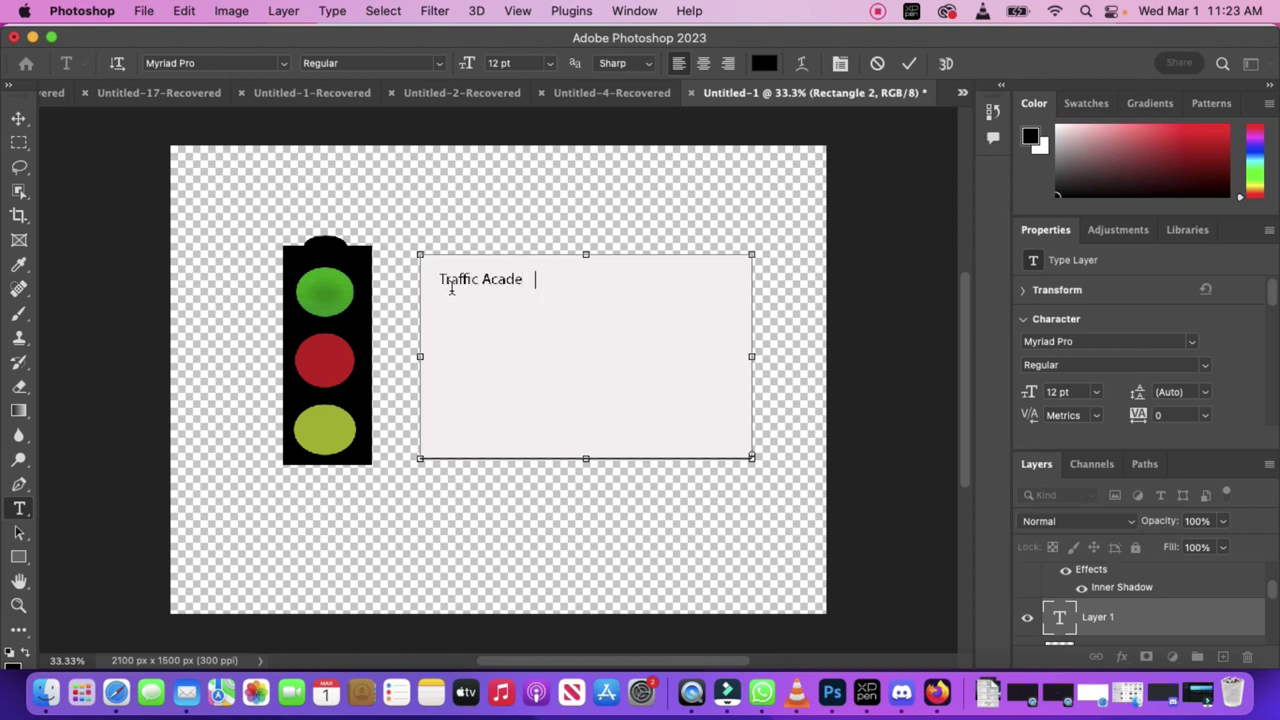
pyautogui.write('mcy')
pyautogui.press('BackSpace')
pyautogui.press('BackSpace')
pyautogui.press('BackSpace')
pyautogui.press('BackSpace')
pyautogui.press('BackSpace')
pyautogui.press('BackSpace')
# Step: Hide the unfinished text layer and the white Rectangle 2 layer
pyautogui.scroll(-2, 1271, 591)
pyautogui.scroll(-2, 1271, 591)
pyautogui.click(1026, 584)
pyautogui.scroll(-2, 1260, 610)
pyautogui.scroll(-3, 1275, 625)
pyautogui.scroll(-2, 1275, 625)
pyautogui.scroll(-2, 1275, 620)
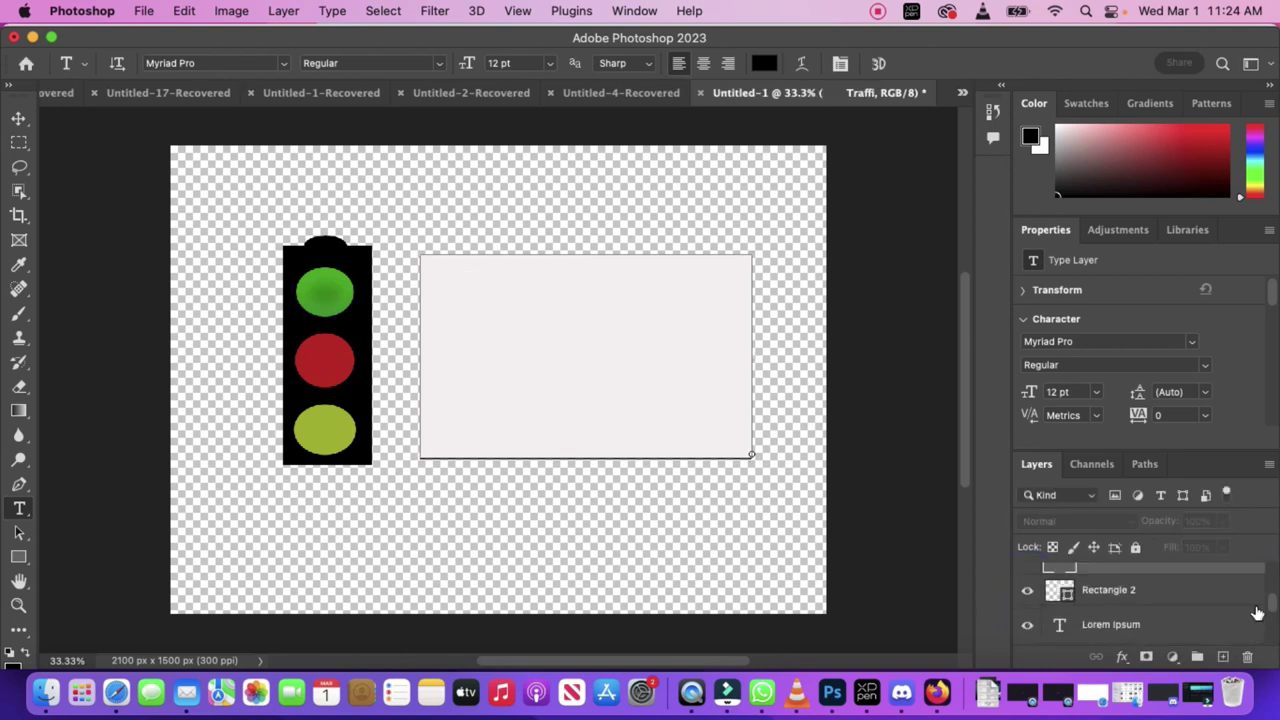
pyautogui.click(1027, 589)
# Step: Replace the Lorem Ipsum placeholder with 'Traffic Academy' and commit it
pyautogui.click(507, 272)
pyautogui.press('BackSpace')
pyautogui.press('BackSpace')
pyautogui.press('BackSpace')
pyautogui.press('BackSpace')
pyautogui.press('BackSpace')
pyautogui.press('BackSpace')
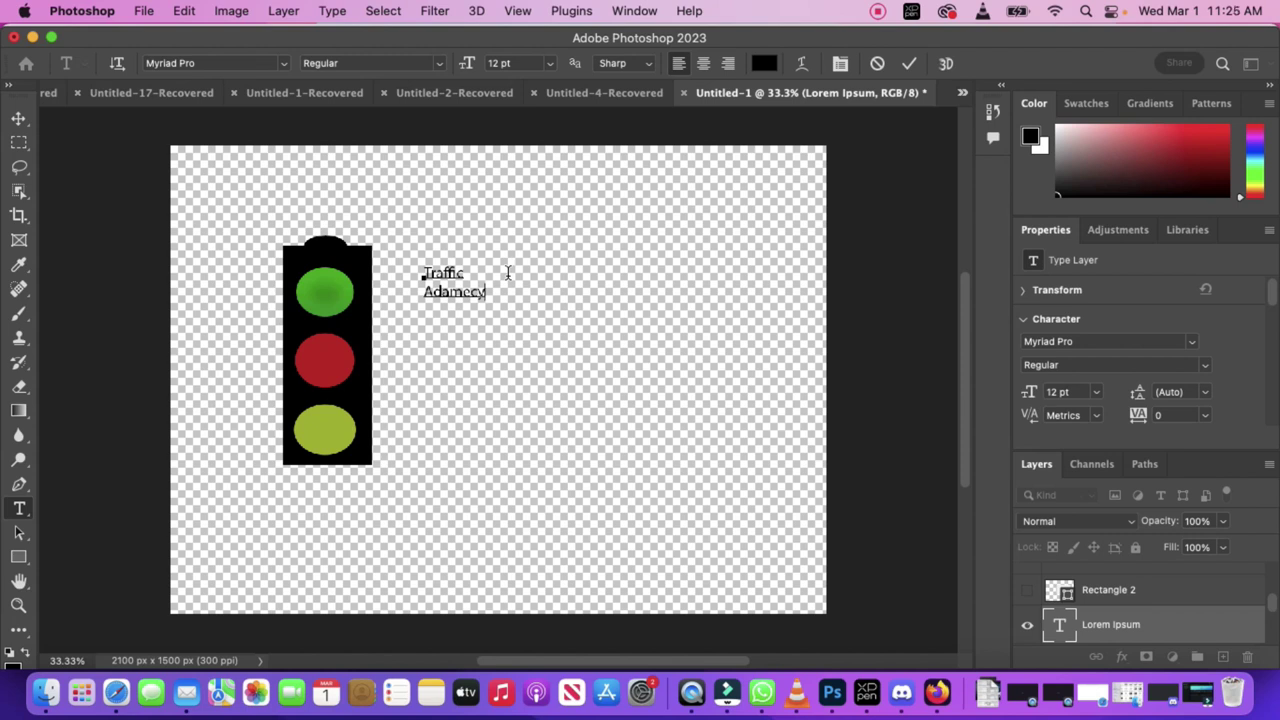
pyautogui.press('BackSpace')
pyautogui.press('BackSpace')
pyautogui.press('BackSpace')
pyautogui.press('BackSpace')
pyautogui.click(908, 63)
# Step: Shift the title down and right, then join 'Academy' onto the first line
pyautogui.click(18, 118)
pyautogui.moveTo(443, 277); pyautogui.dragTo(462, 310)
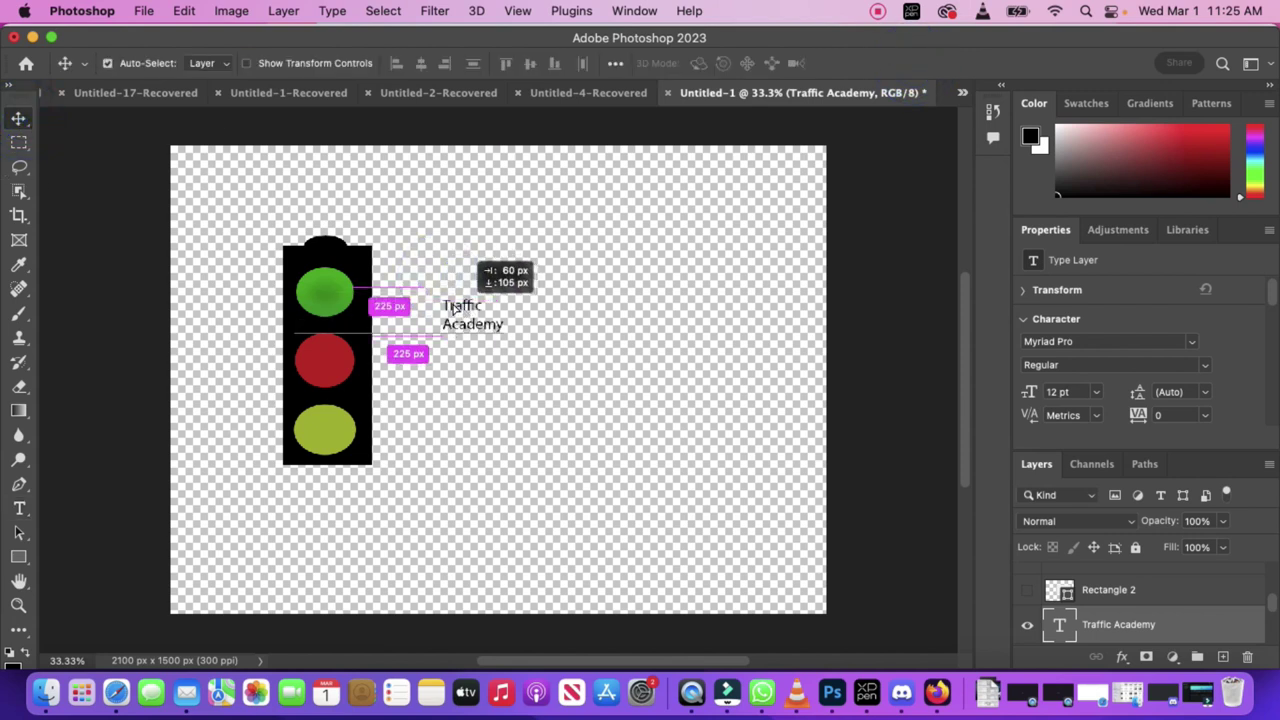
pyautogui.click(18, 508)
pyautogui.click(445, 322)
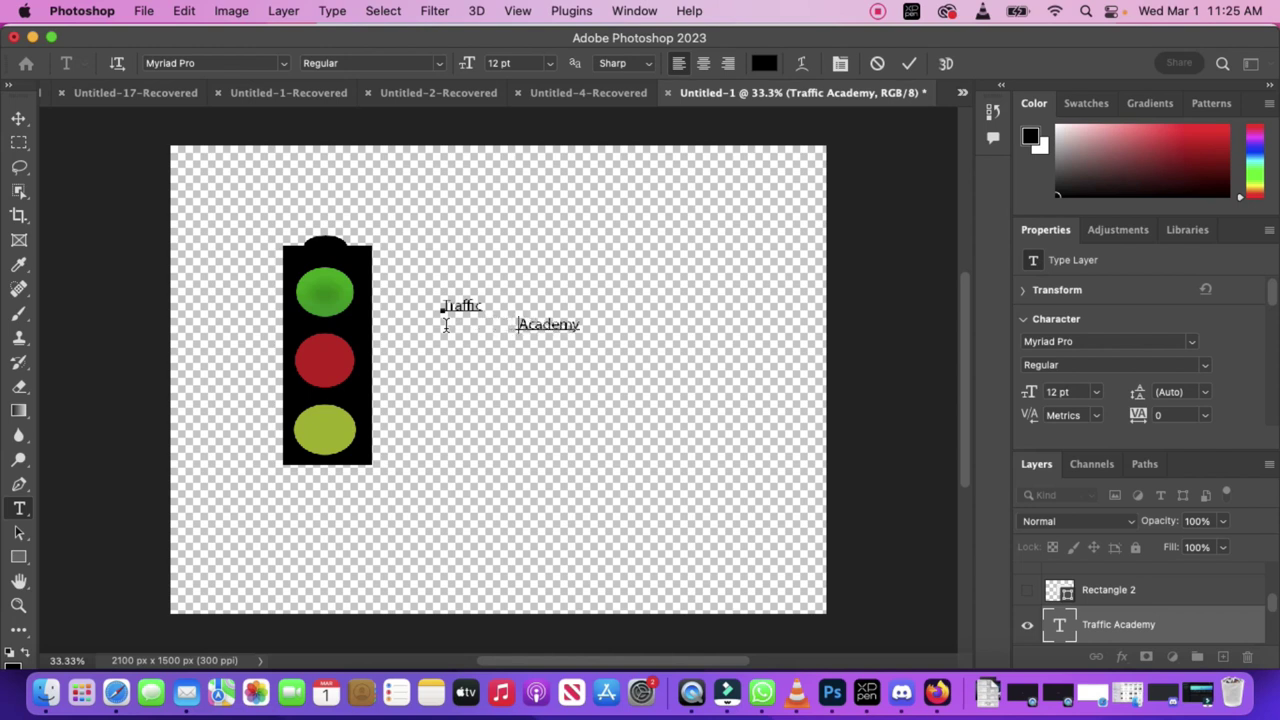
pyautogui.press('BackSpace')
pyautogui.press('BackSpace')
pyautogui.press('BackSpace')
pyautogui.press('BackSpace')
pyautogui.press('BackSpace')
pyautogui.press('BackSpace')
pyautogui.press('BackSpace')
pyautogui.press('BackSpace')
pyautogui.press('BackSpace')
pyautogui.press('BackSpace')
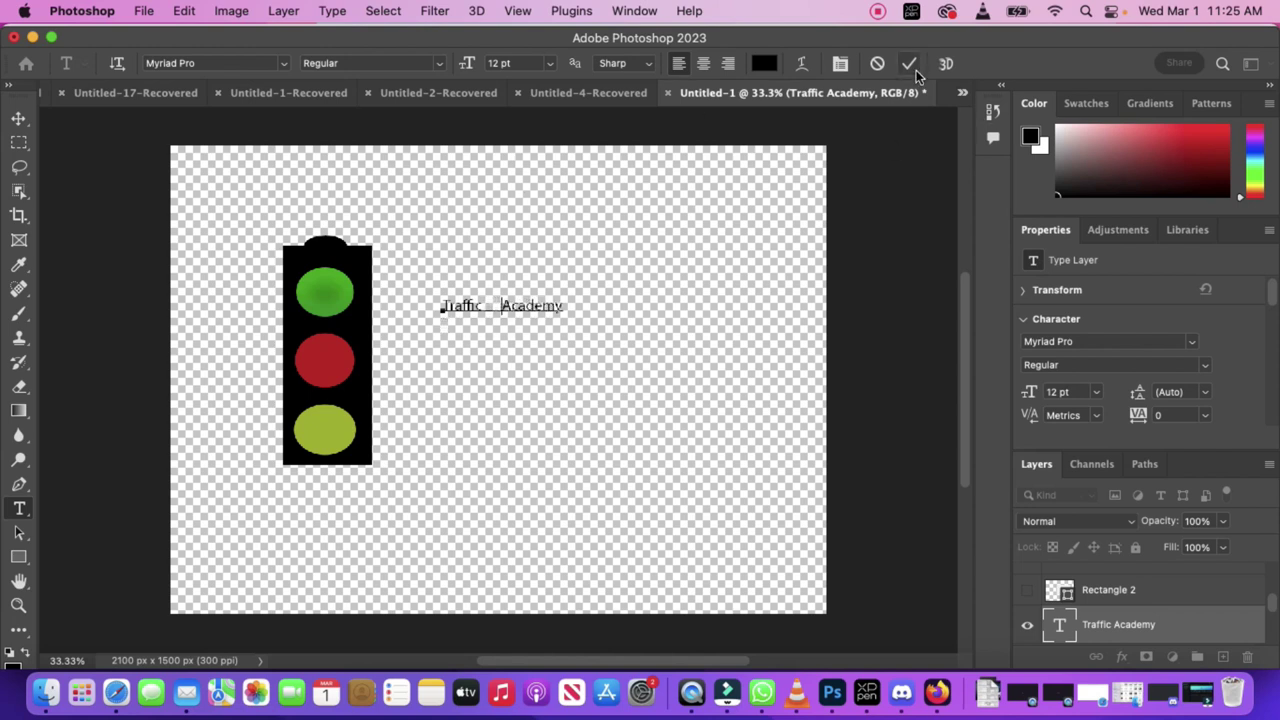
pyautogui.click(908, 63)
# Step: Free Transform the title to about 240% (28.85 pt) and delete the extra spaces between the words
pyautogui.click(180, 11)
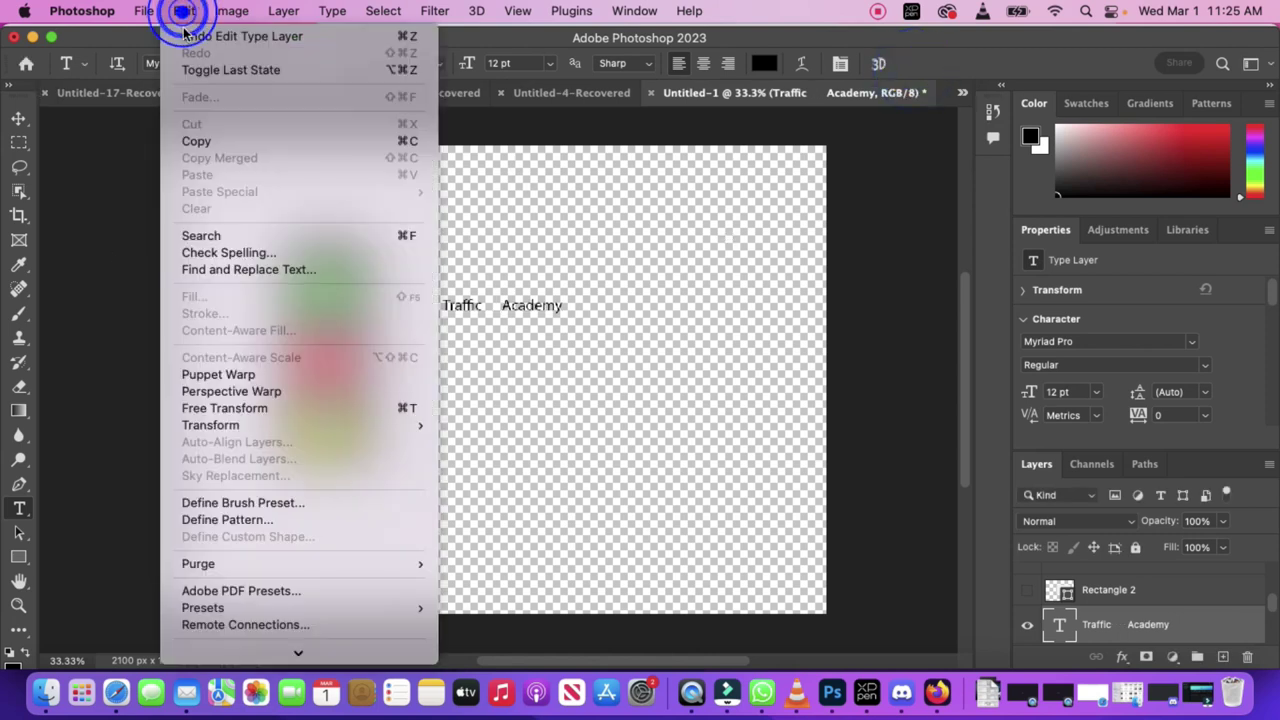
pyautogui.click(240, 410)
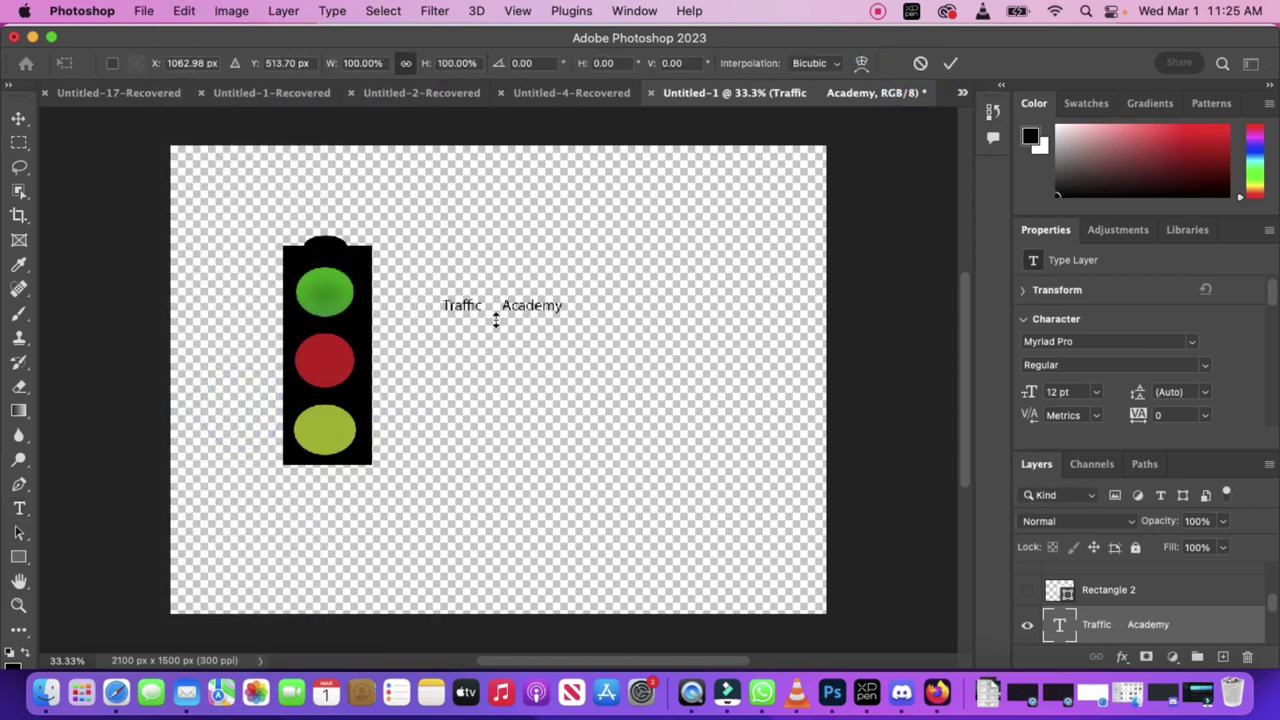
pyautogui.moveTo(503, 314); pyautogui.dragTo(503, 355)
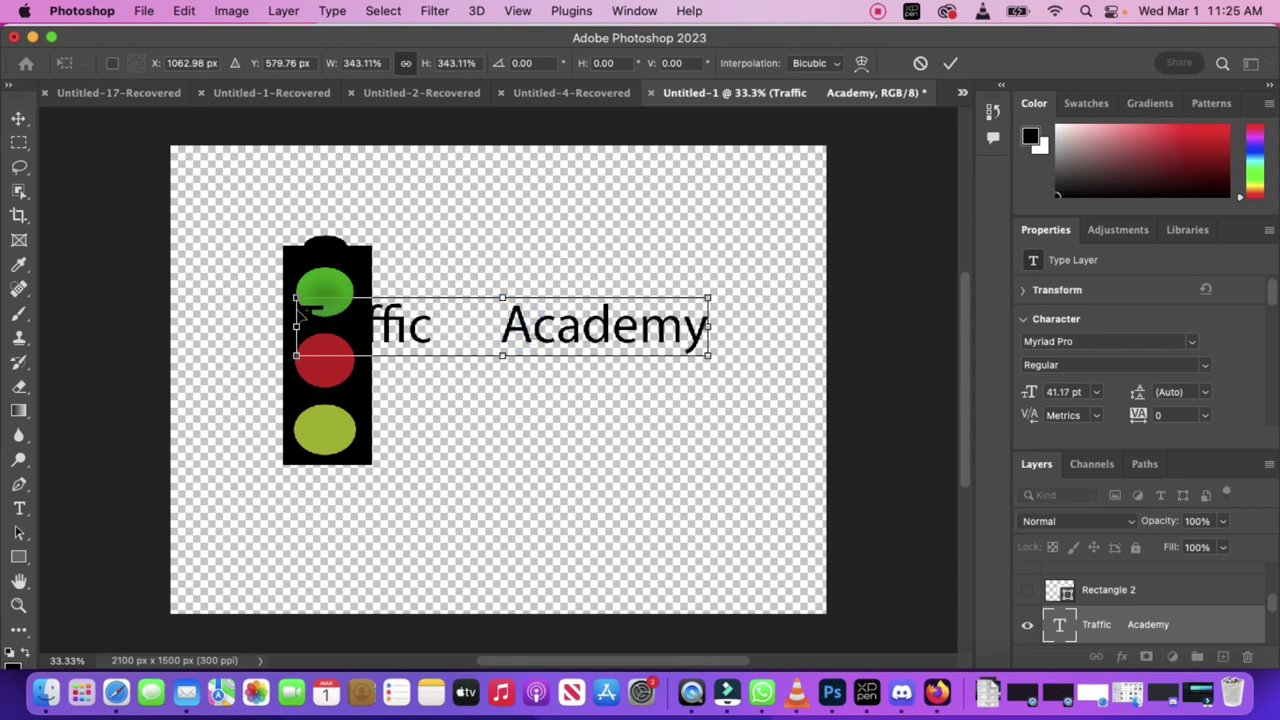
pyautogui.moveTo(298, 327); pyautogui.dragTo(419, 327)
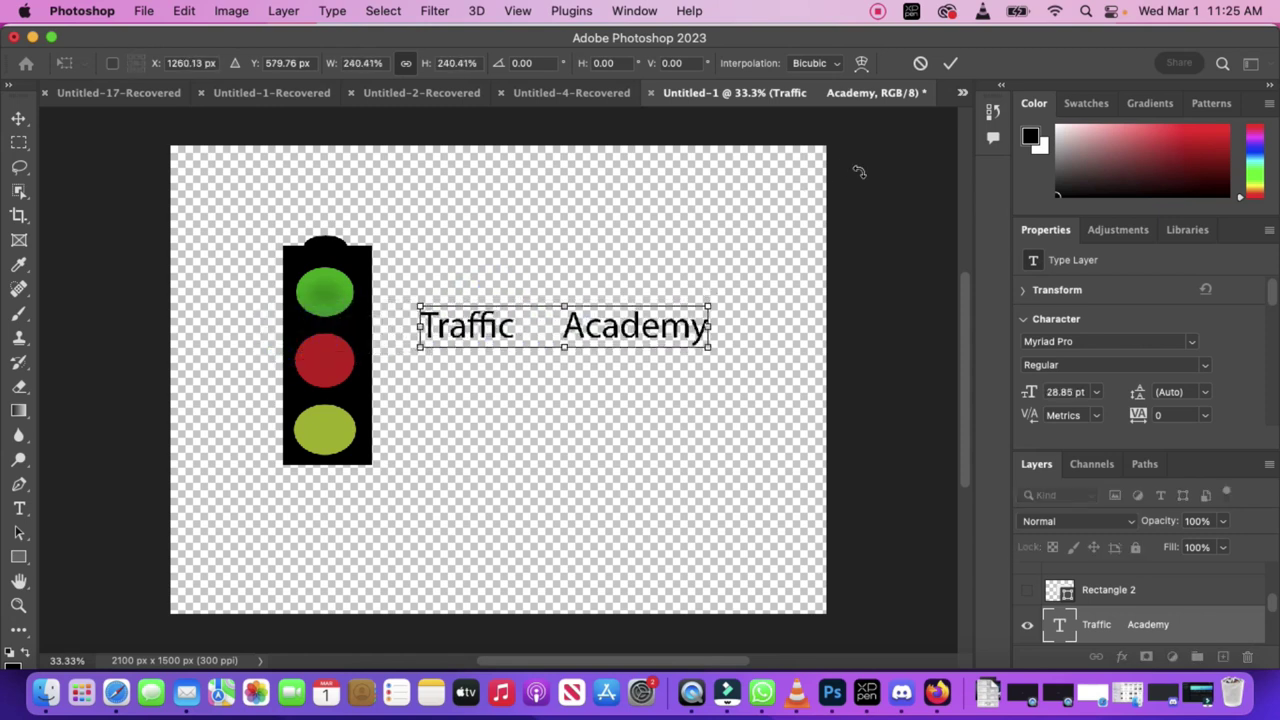
pyautogui.click(950, 63)
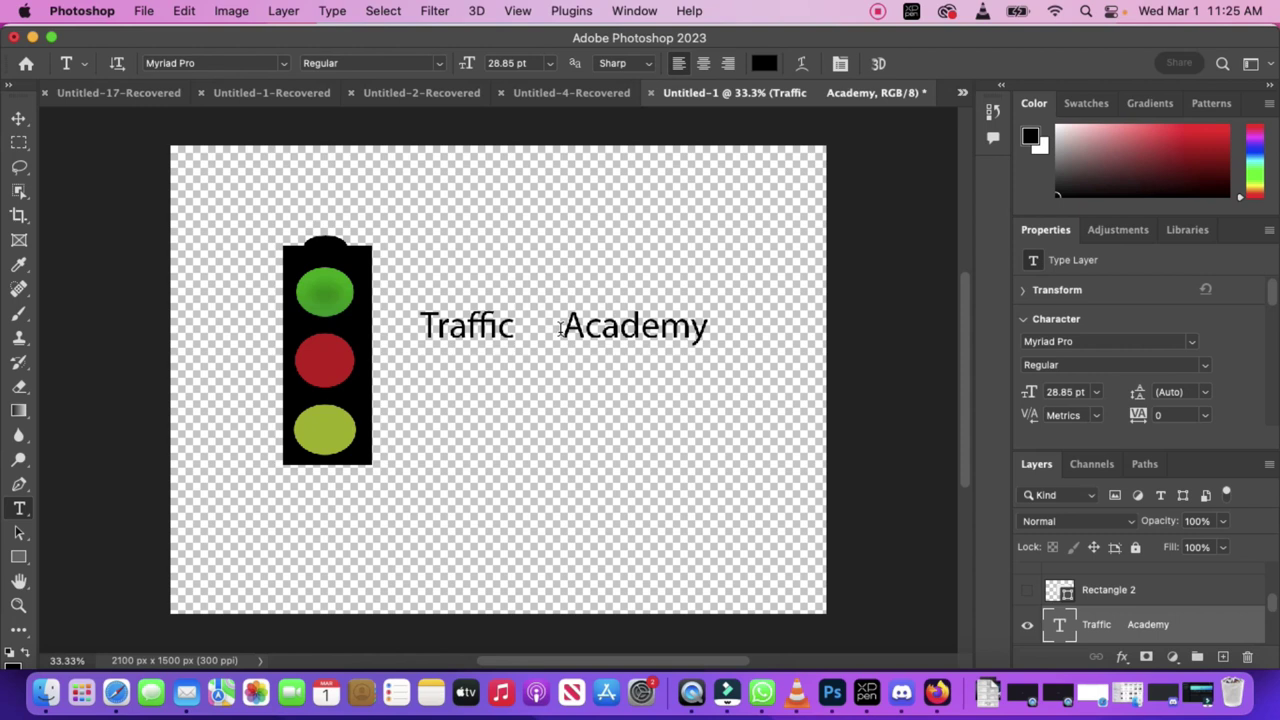
pyautogui.click(565, 331)
pyautogui.press('BackSpace')
pyautogui.press('BackSpace')
pyautogui.press('BackSpace')
pyautogui.press('BackSpace')
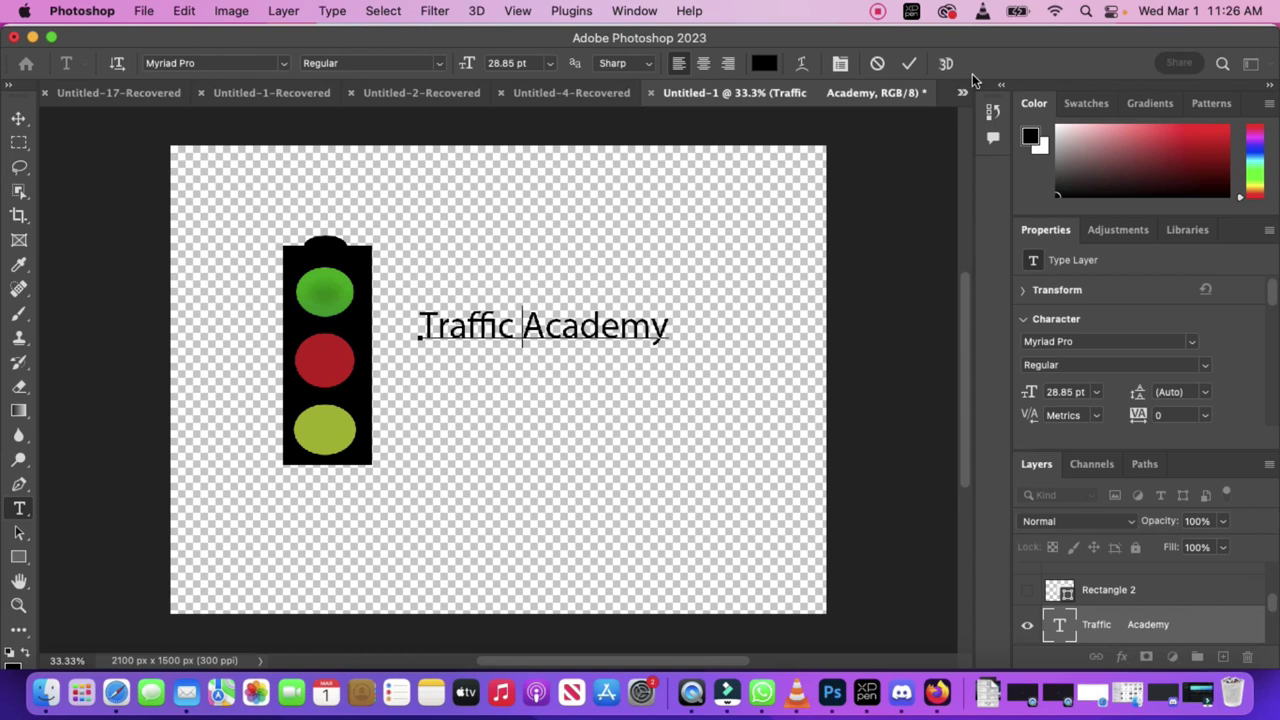
# Step: Add a 4 px dark green Stroke effect to the Traffic Academy title
pyautogui.click(908, 63)
pyautogui.click(1122, 657)
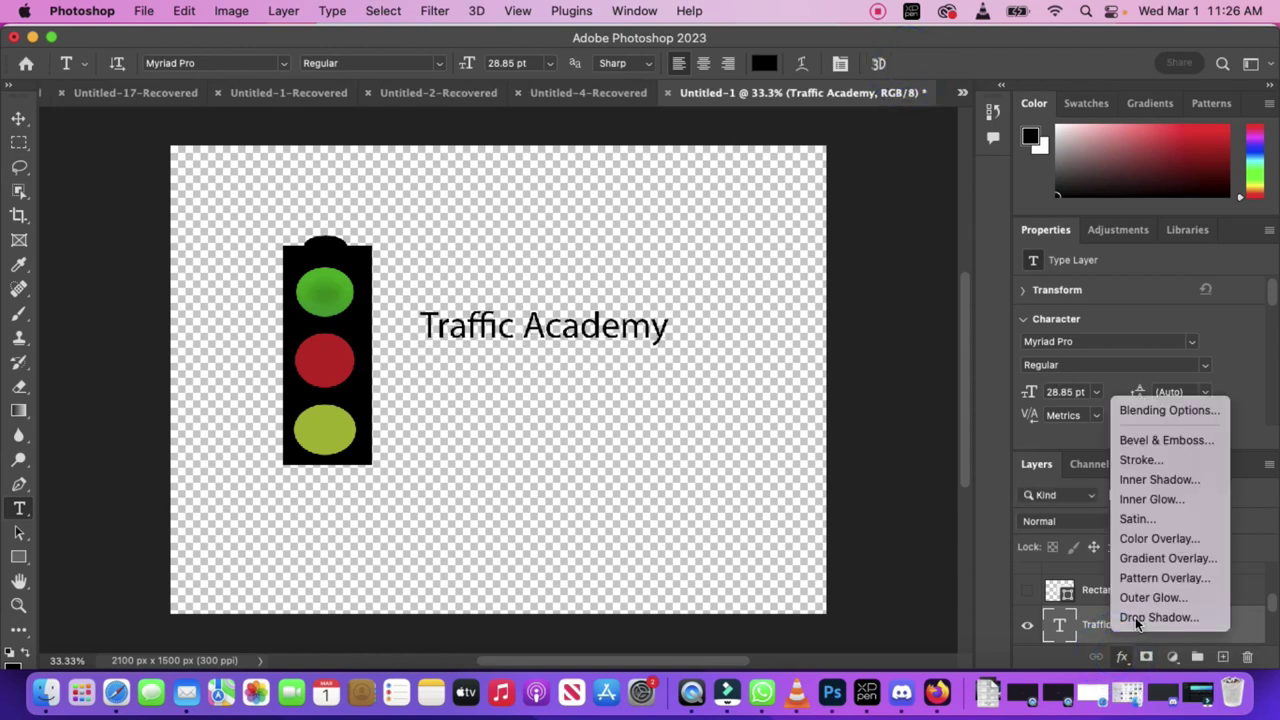
pyautogui.click(1140, 460)
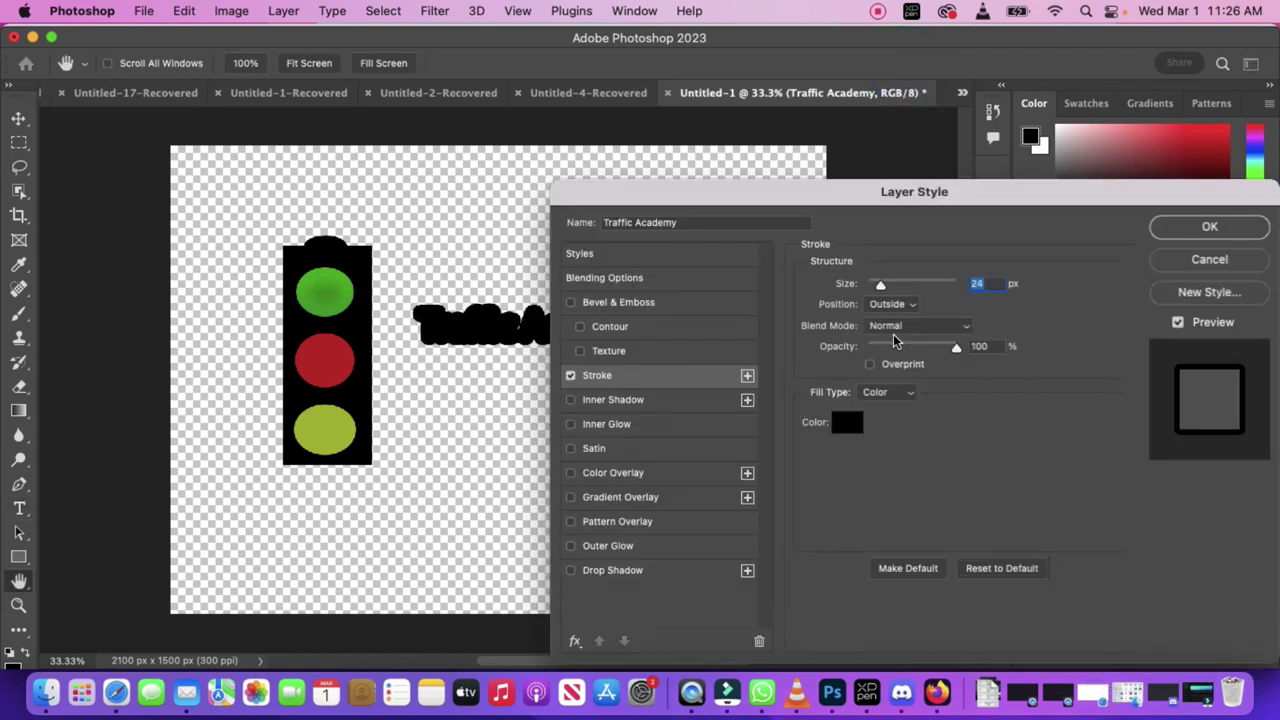
pyautogui.click(852, 424)
pyautogui.click(658, 368)
pyautogui.click(609, 346)
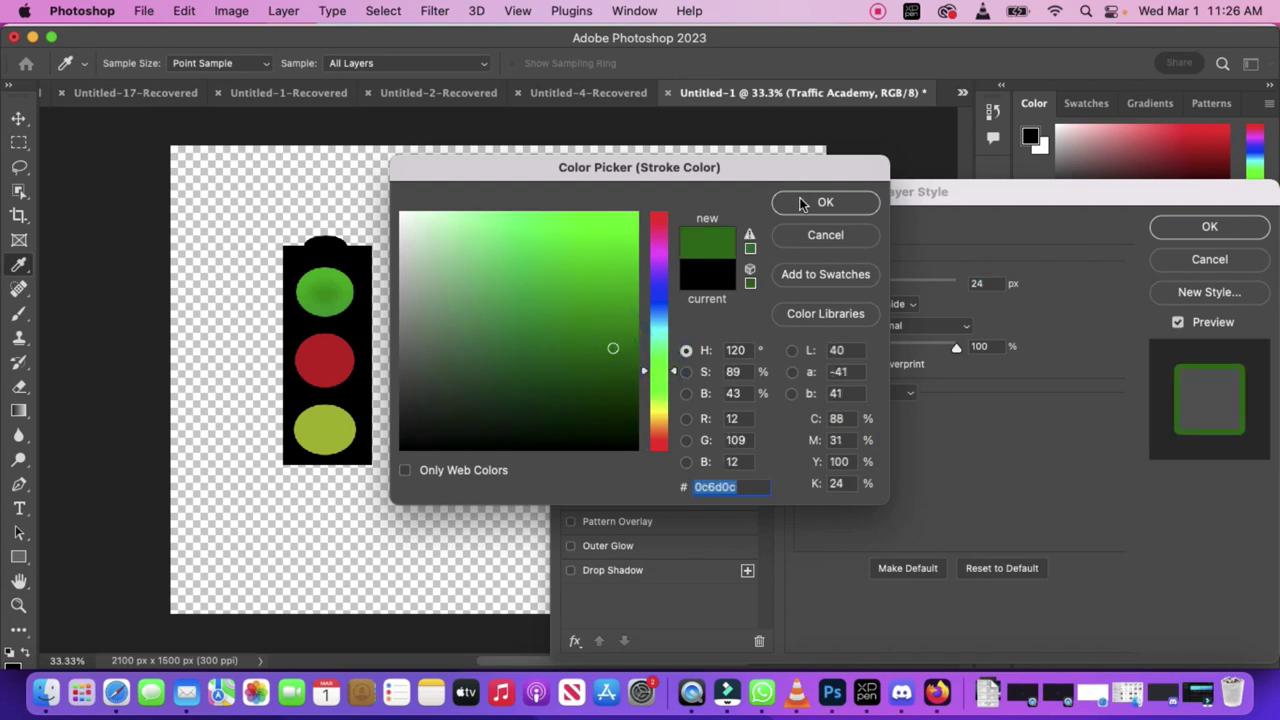
pyautogui.click(825, 202)
pyautogui.moveTo(878, 289); pyautogui.dragTo(869, 287)
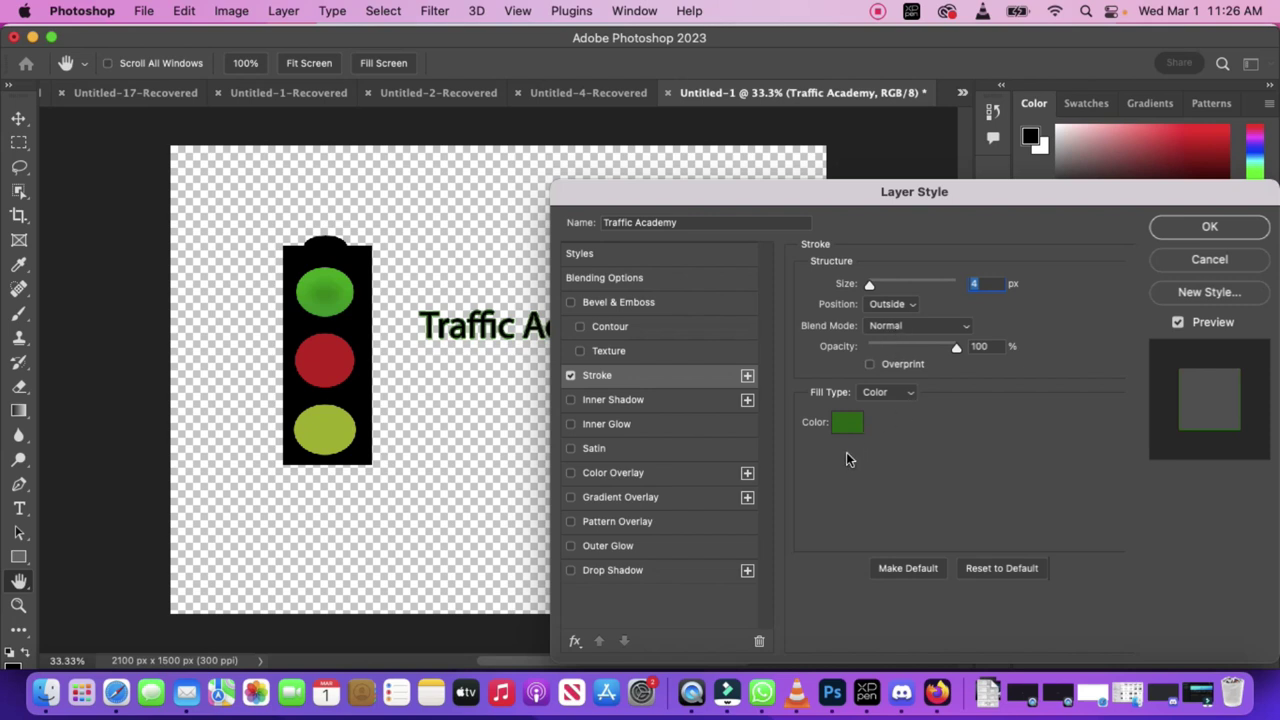
# Step: Change the stroke colour to pale green and enable Gradient Overlay
pyautogui.click(846, 423)
pyautogui.click(652, 328)
pyautogui.click(409, 222)
pyautogui.click(779, 200)
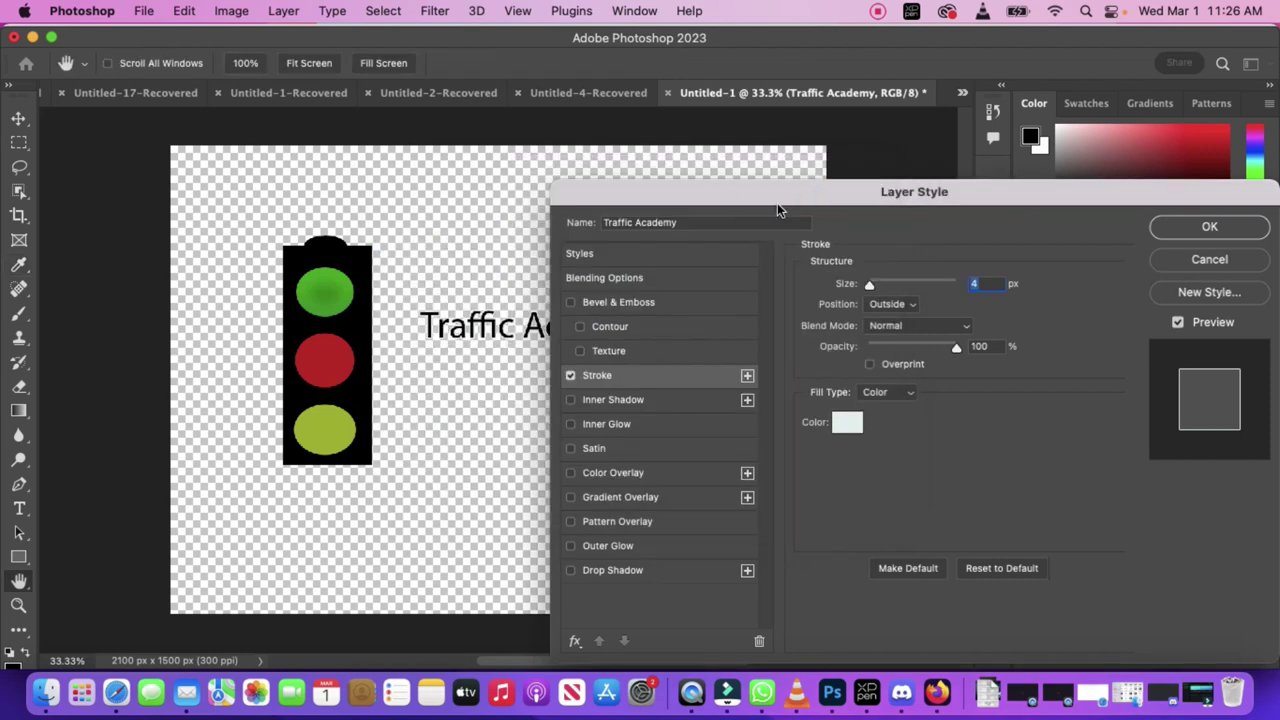
pyautogui.click(848, 424)
pyautogui.click(655, 372)
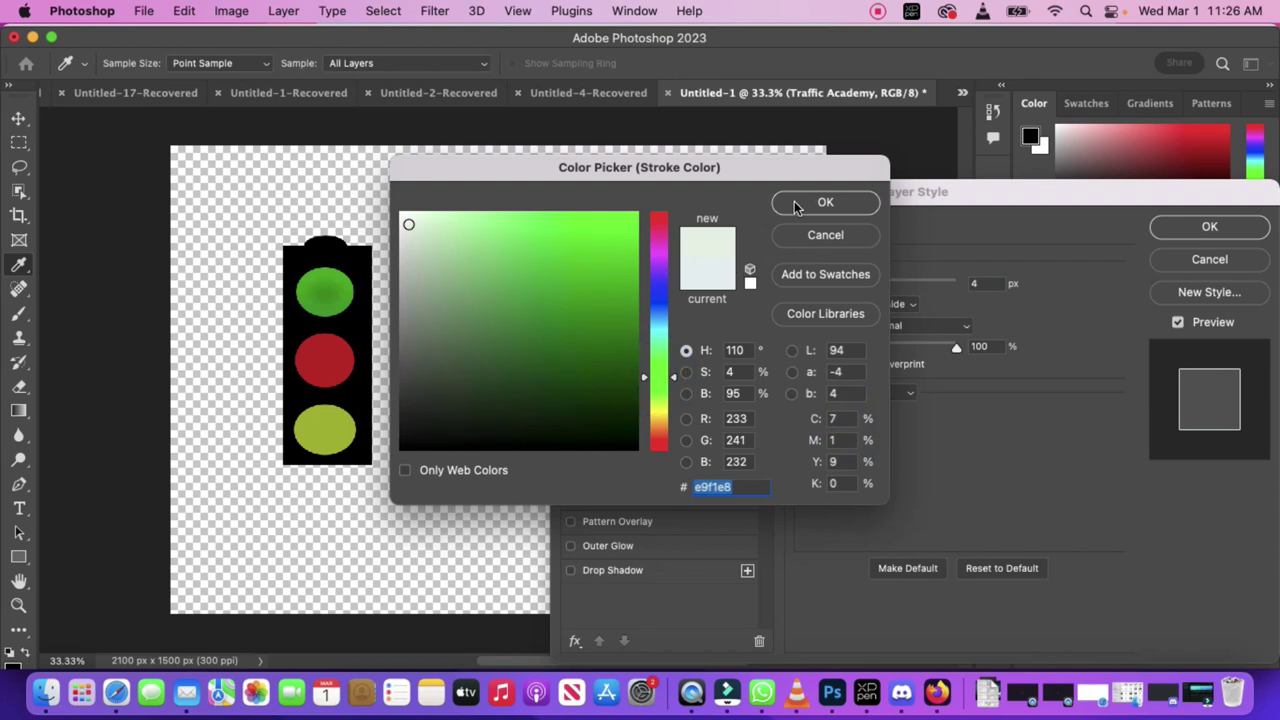
pyautogui.click(822, 200)
pyautogui.click(571, 497)
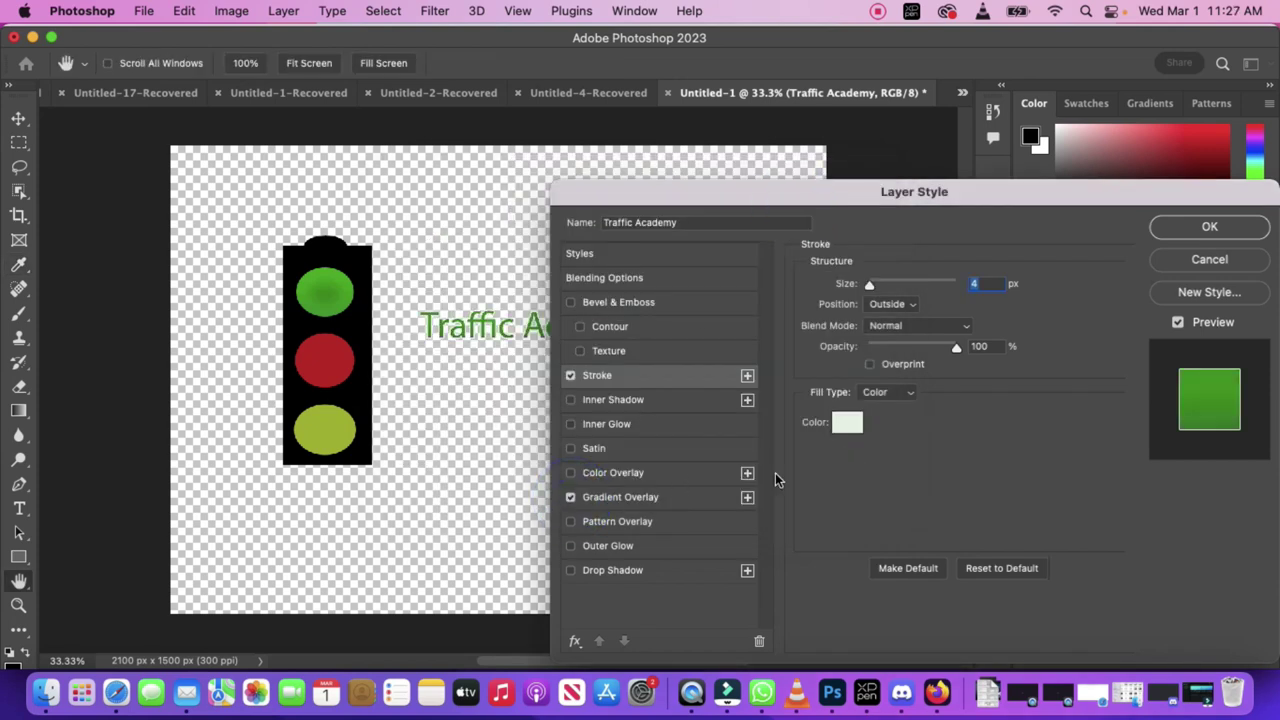
# Step: Edit the overlay gradient to black-and-green with a black stop at location 12
pyautogui.click(706, 501)
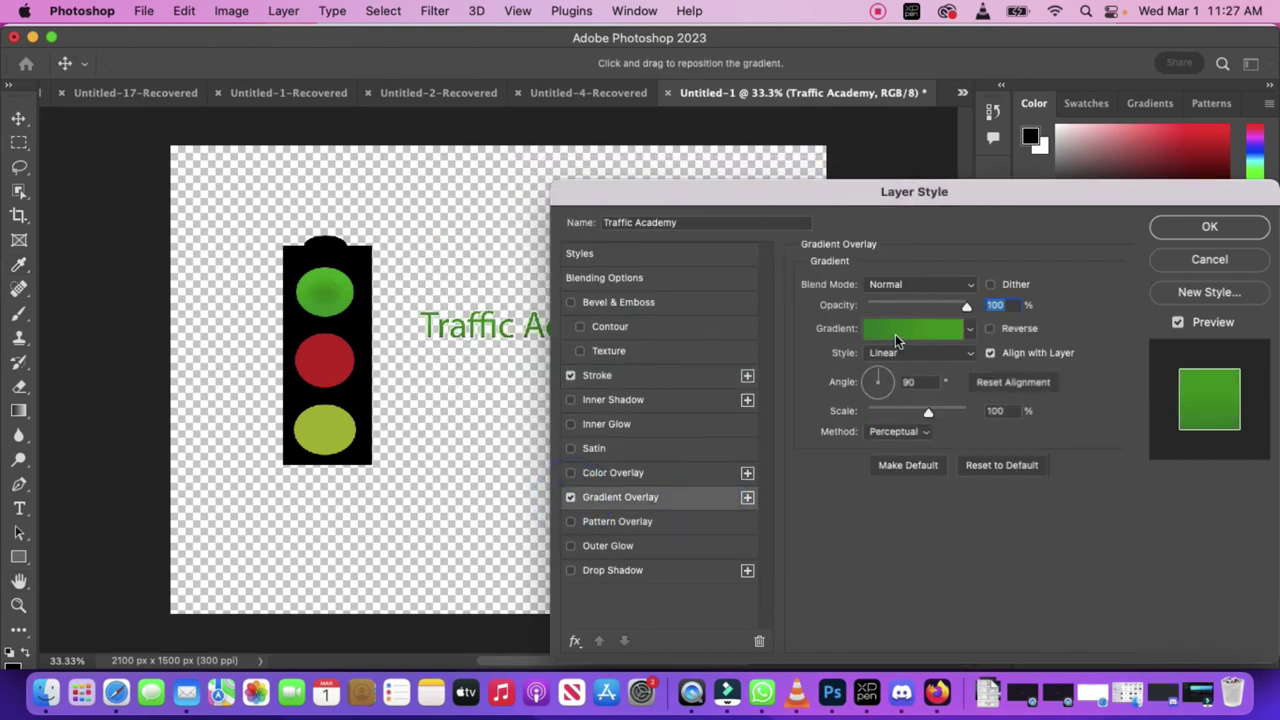
pyautogui.click(895, 334)
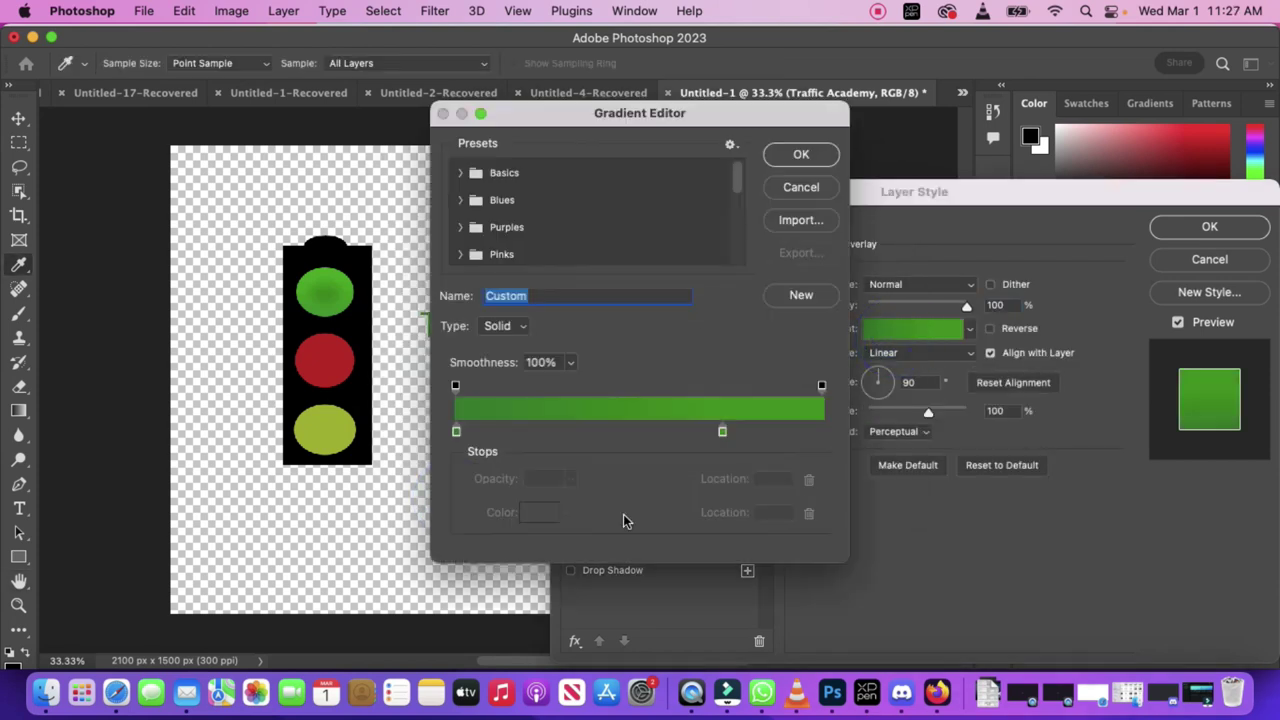
pyautogui.click(503, 430)
pyautogui.moveTo(542, 128)
pyautogui.mouseDown()
pyautogui.moveTo(688, 167)
pyautogui.moveTo(689, 197)
pyautogui.mouseUp()
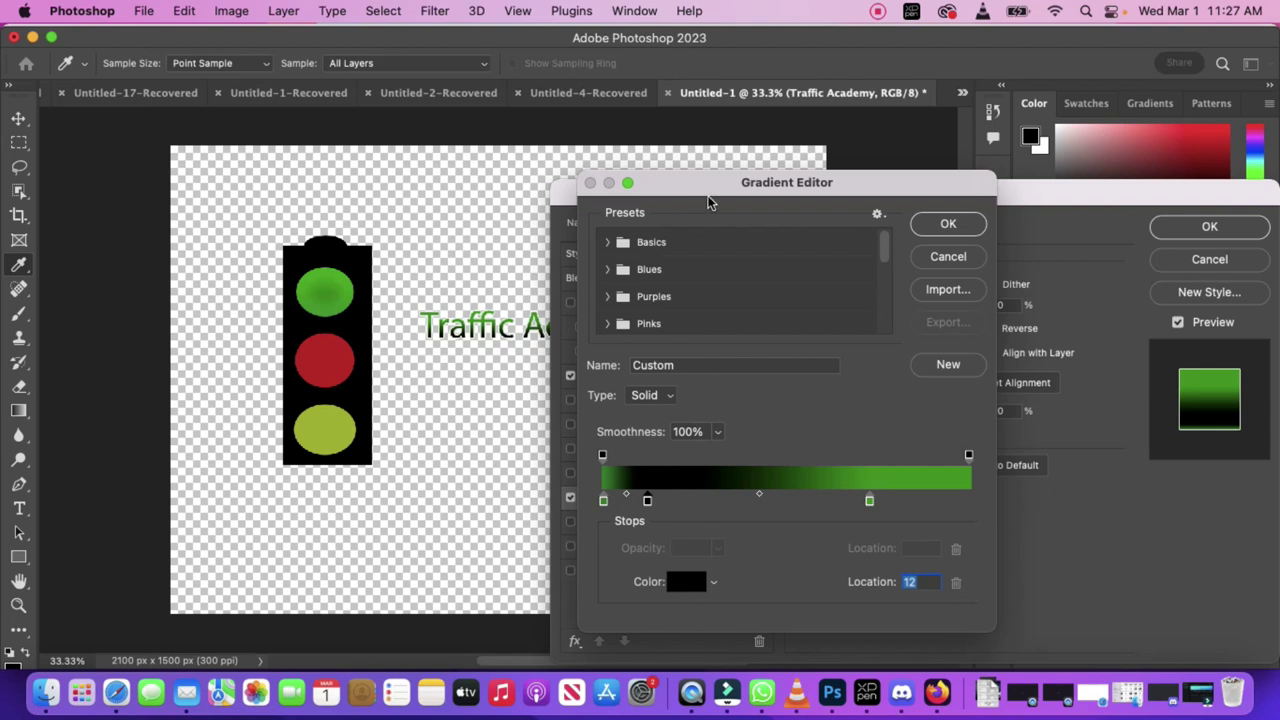
pyautogui.click(935, 226)
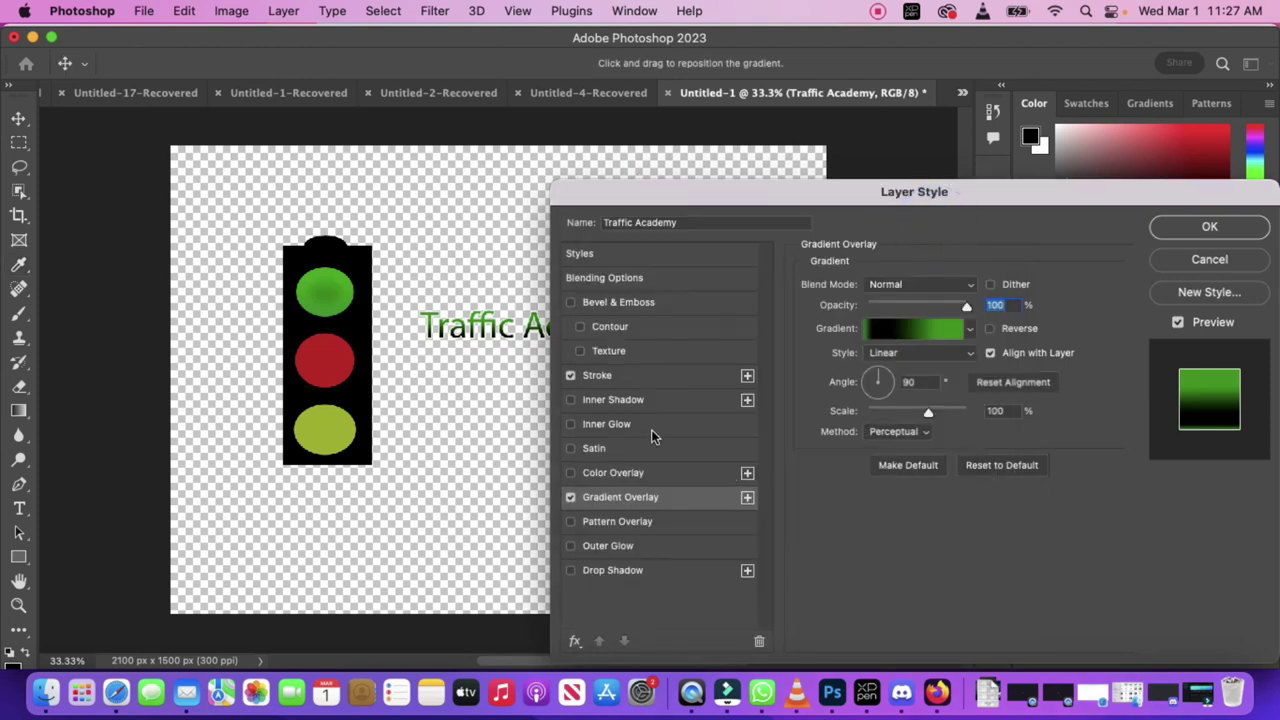
# Step: Set the title's stroke colour to black
pyautogui.click(608, 373)
pyautogui.click(850, 422)
pyautogui.click(420, 440)
pyautogui.click(822, 205)
# Step: Scale the title to about 132% (38.1 pt) and move it beneath the traffic light
pyautogui.click(1171, 226)
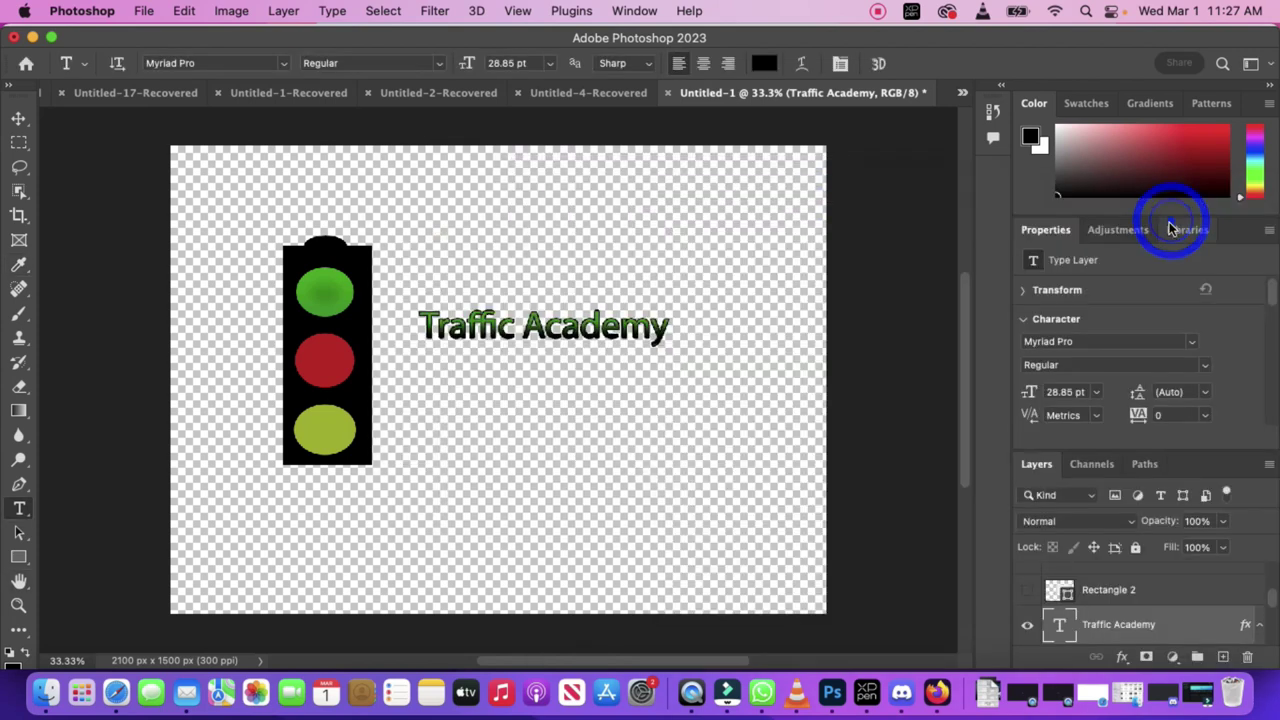
pyautogui.click(182, 11)
pyautogui.click(215, 410)
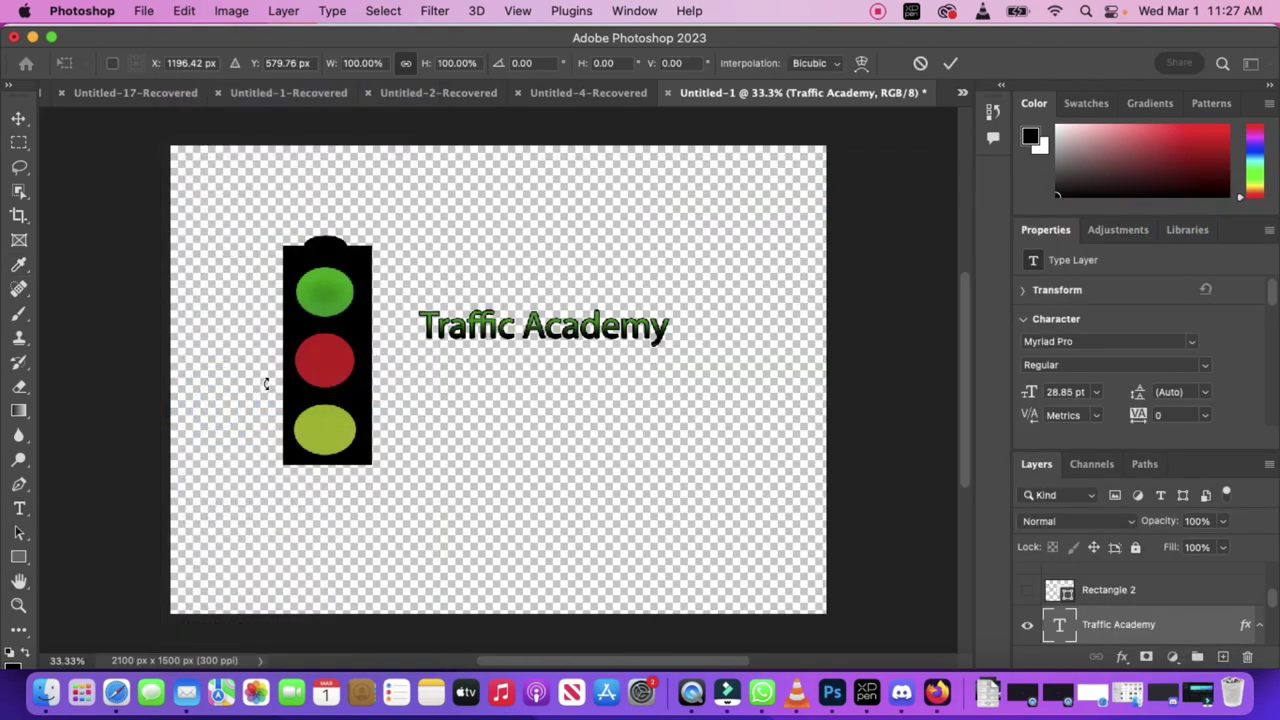
pyautogui.moveTo(543, 346); pyautogui.dragTo(555, 368)
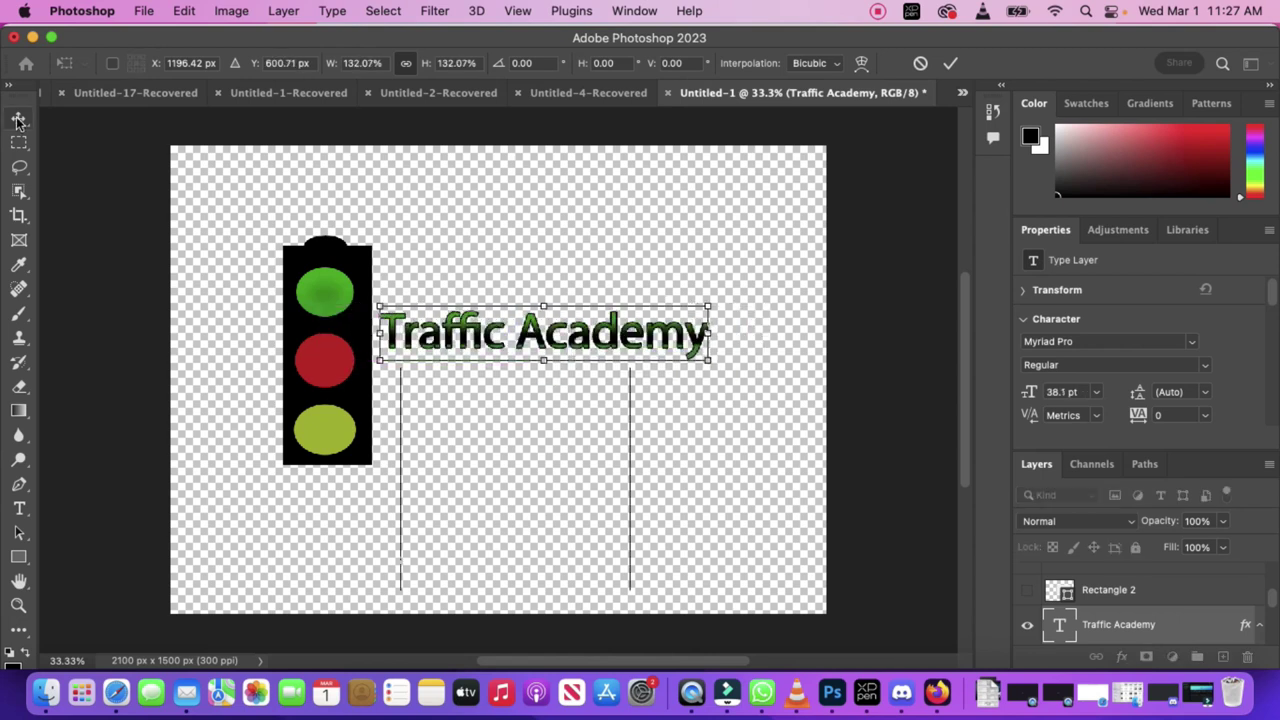
pyautogui.press('Return')
pyautogui.moveTo(455, 327); pyautogui.dragTo(322, 486)
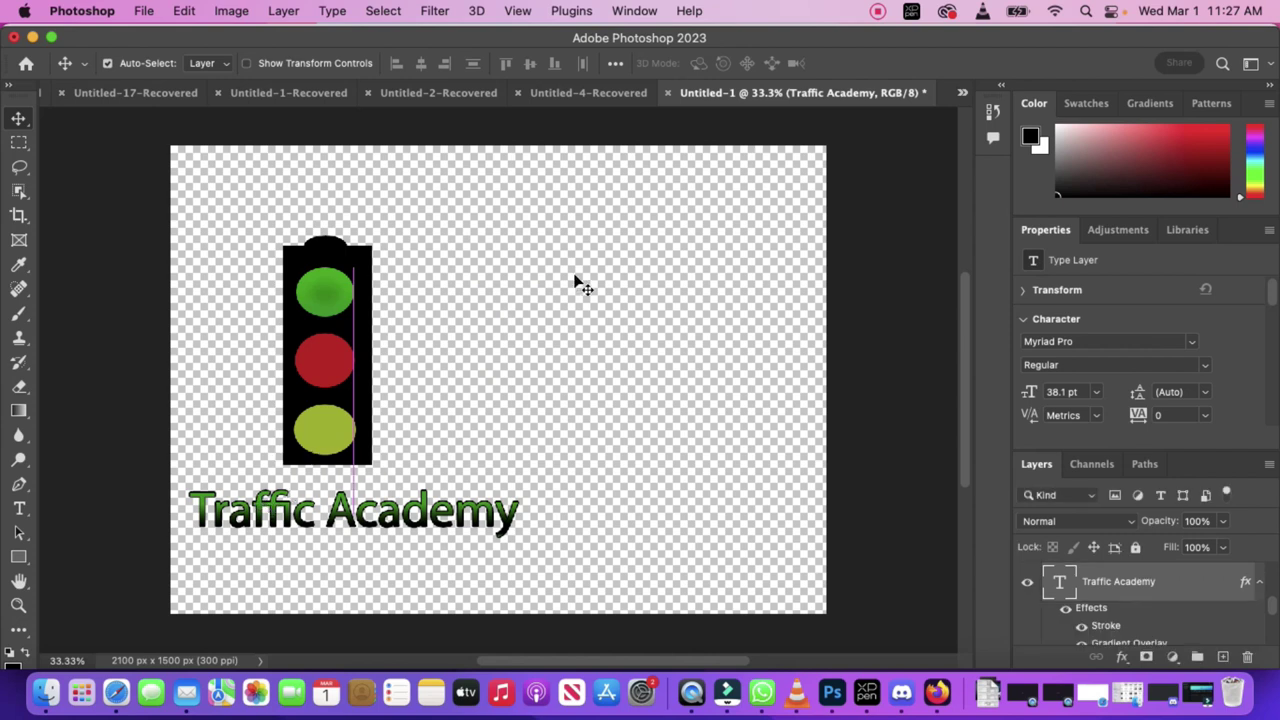
pyautogui.click(495, 268)
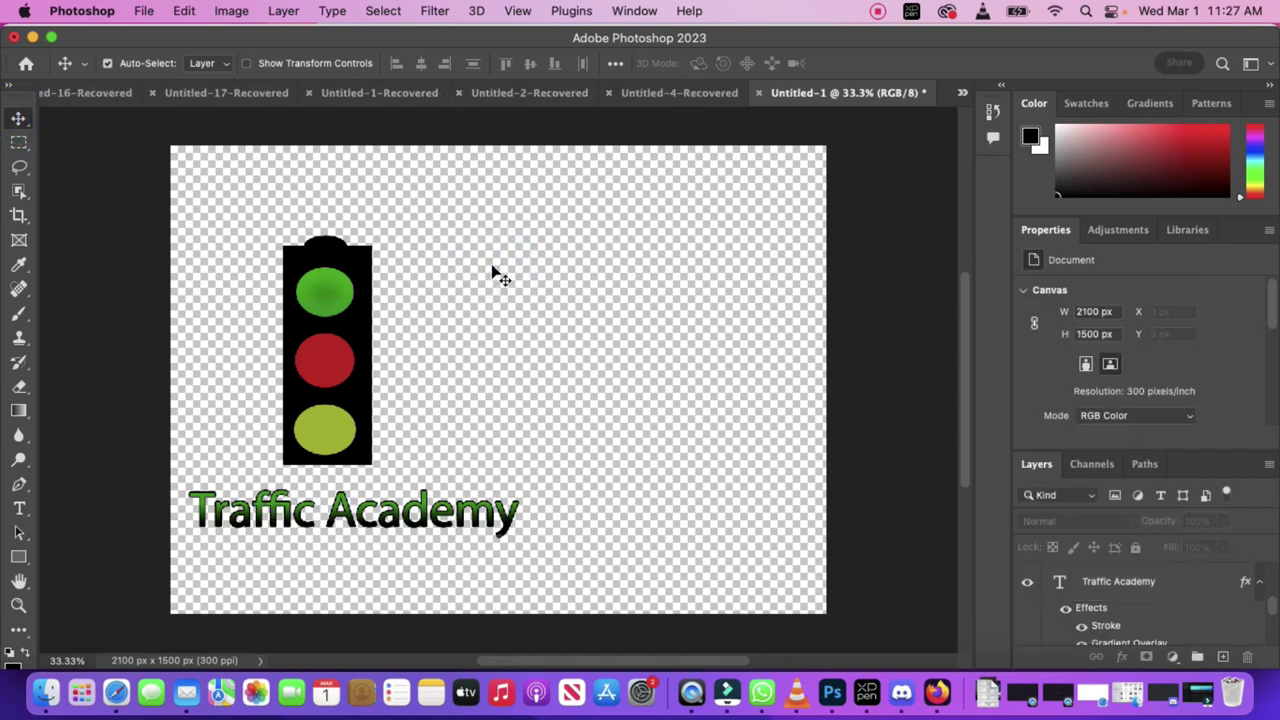